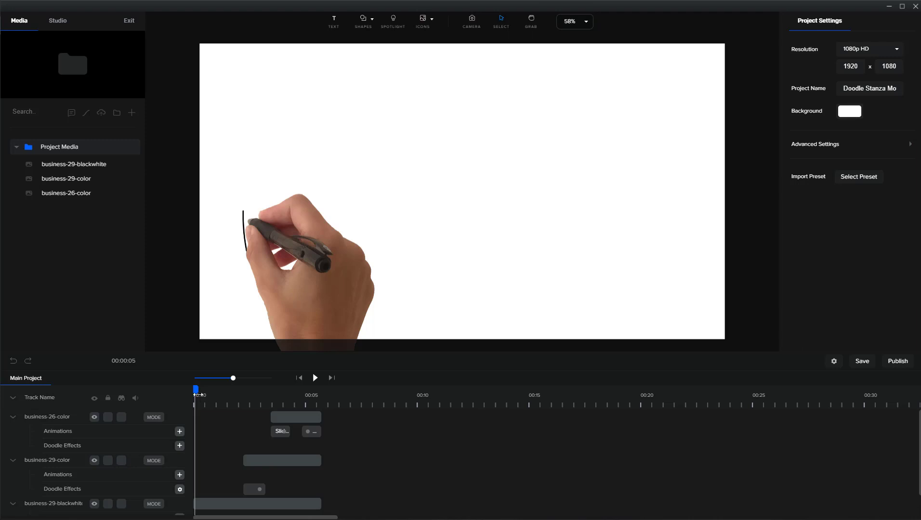
- Play and scrub the finished SUCCESS arrow and rocket doodle animation preview
key("space")
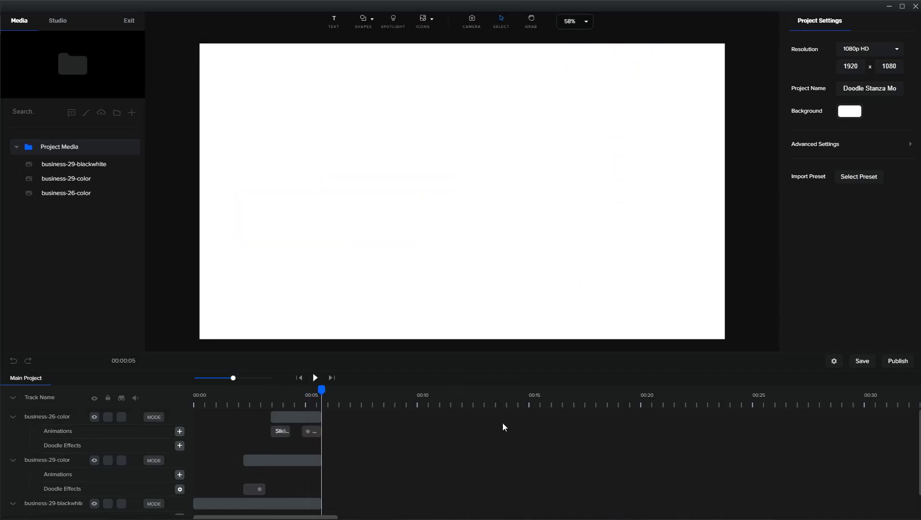
left_click_drag(321, 390, 197, 390)
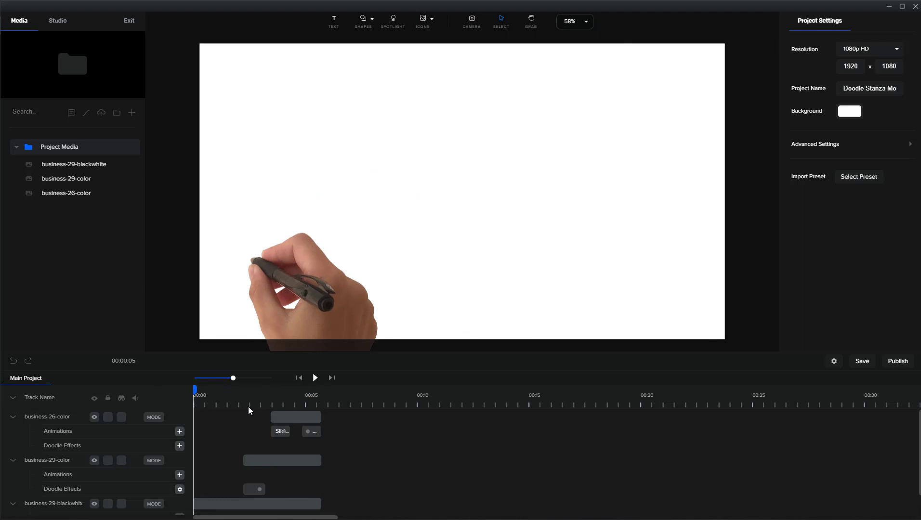
key("space")
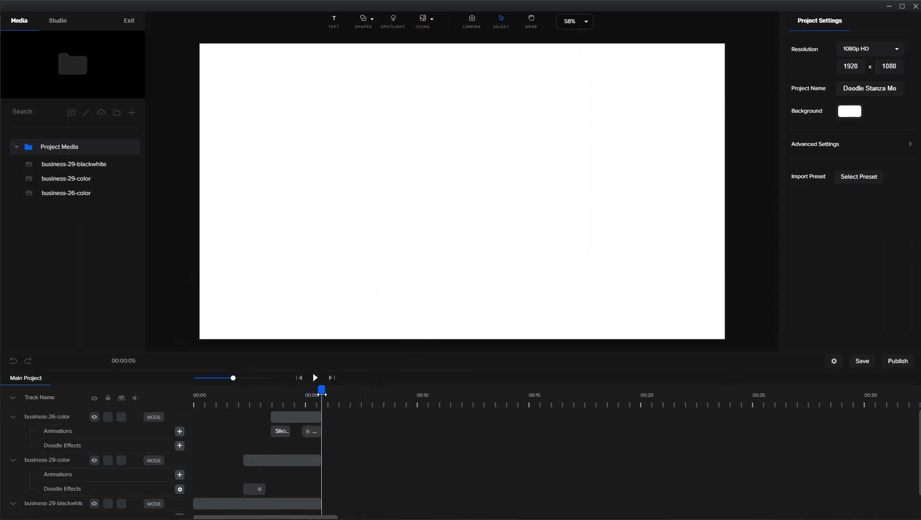
mouse_move(322, 393)
left_mouse_down()
mouse_move(206, 393)
mouse_move(287, 394)
left_mouse_up()
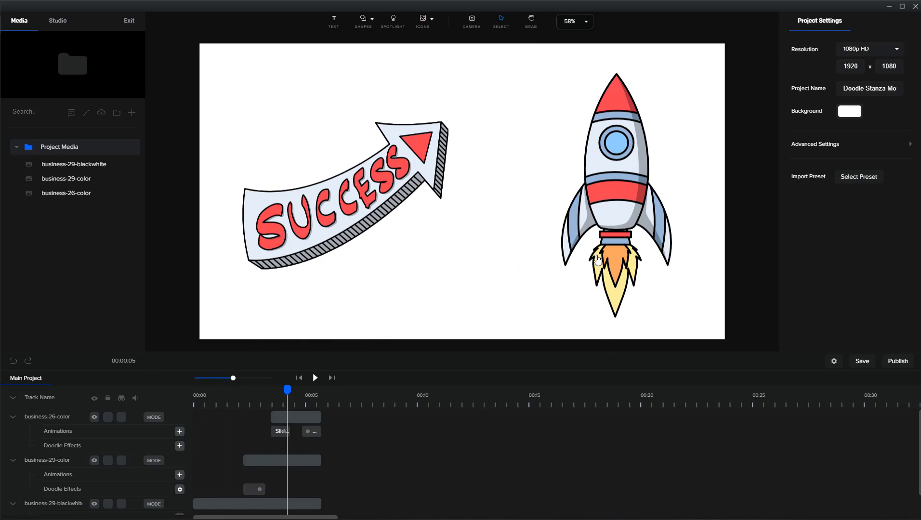
- Exit to home and create a 1080p HD project named 'Demo' with a #FFFFFF background
left_click(129, 22)
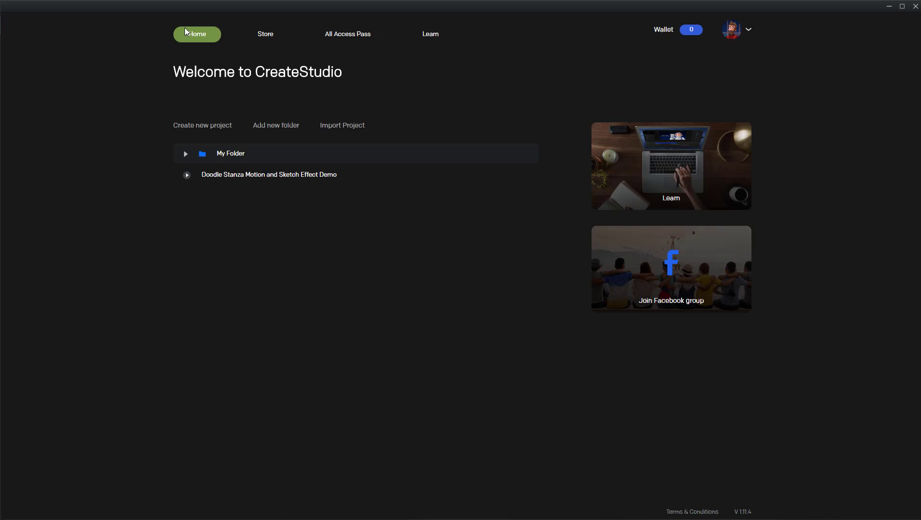
left_click(214, 127)
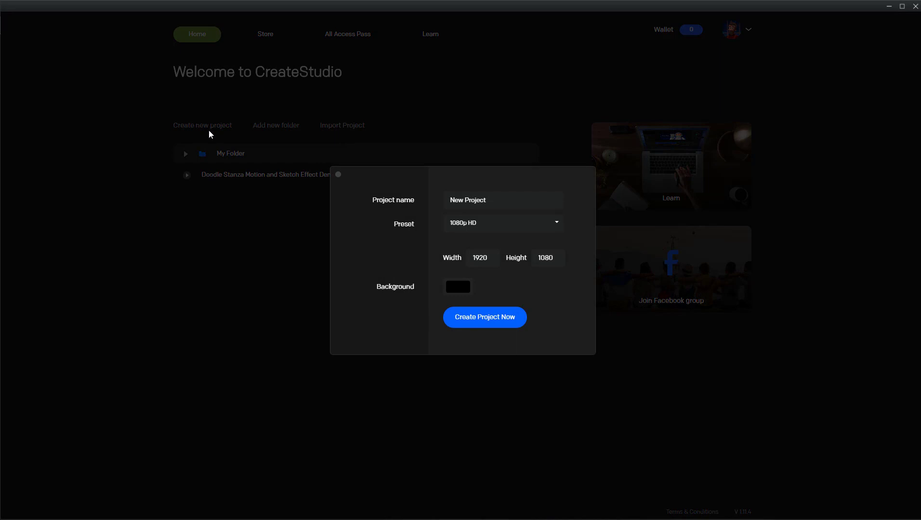
left_click(468, 288)
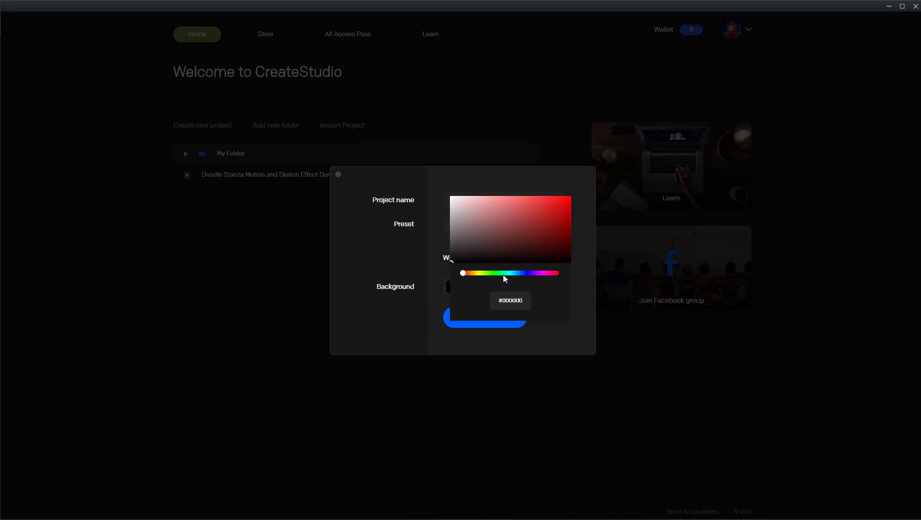
left_click_drag(487, 257, 404, 240)
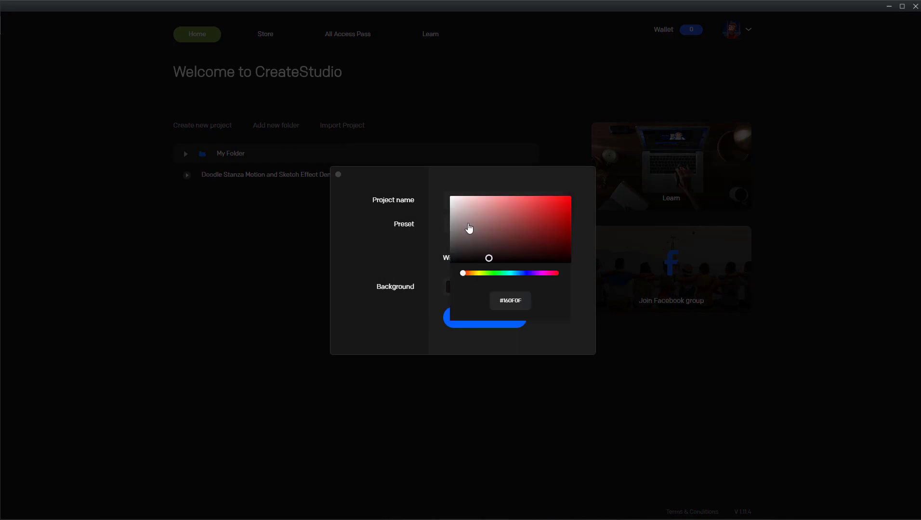
left_click(387, 256)
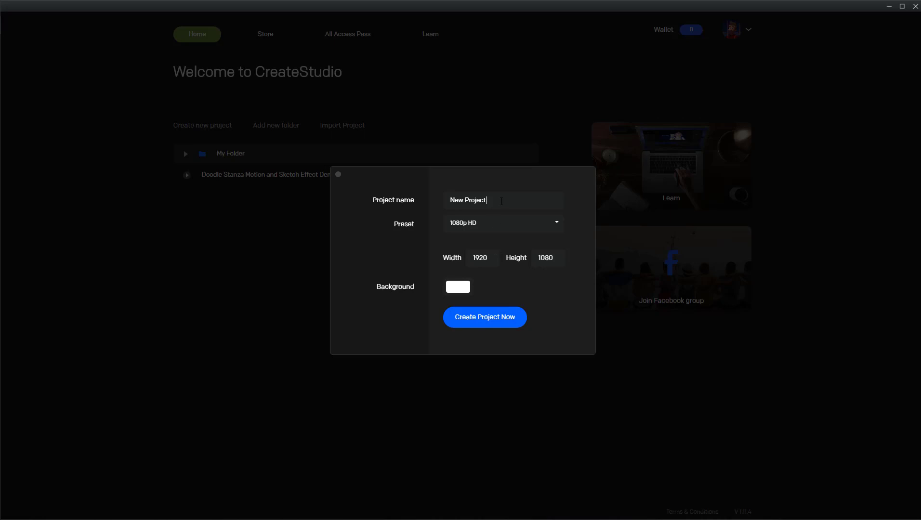
left_click_drag(501, 201, 403, 188)
type("Demo")
left_click(505, 321)
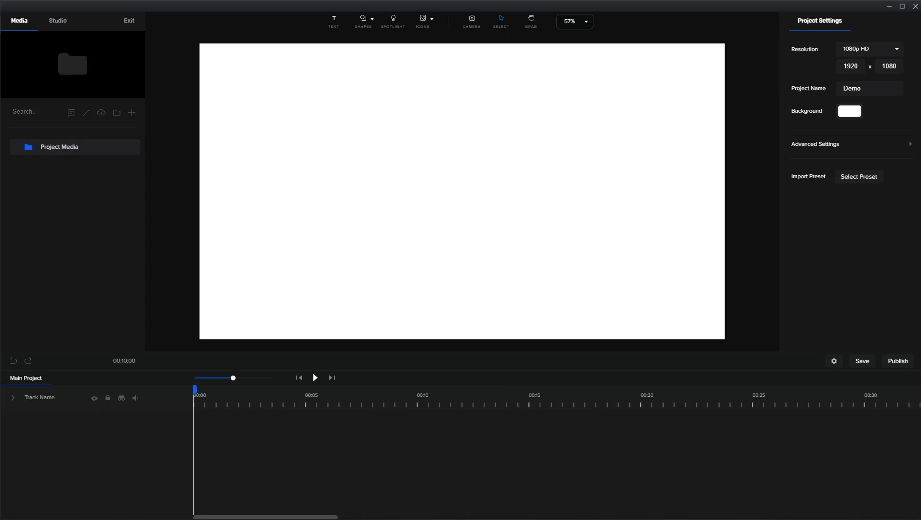
- Import the business-29 black-and-white and colour SUCCESS arrow files from Business Props into Media
left_click(272, 511)
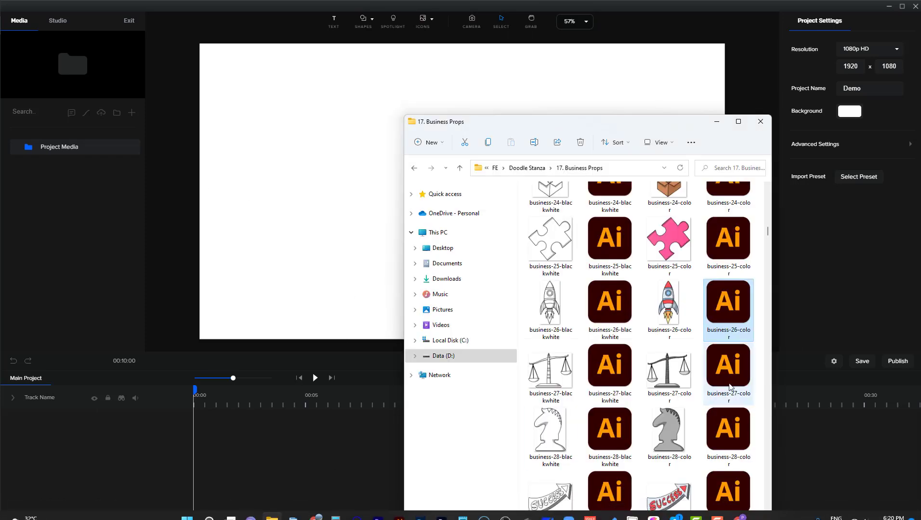
scroll(650, 431, "up", 2)
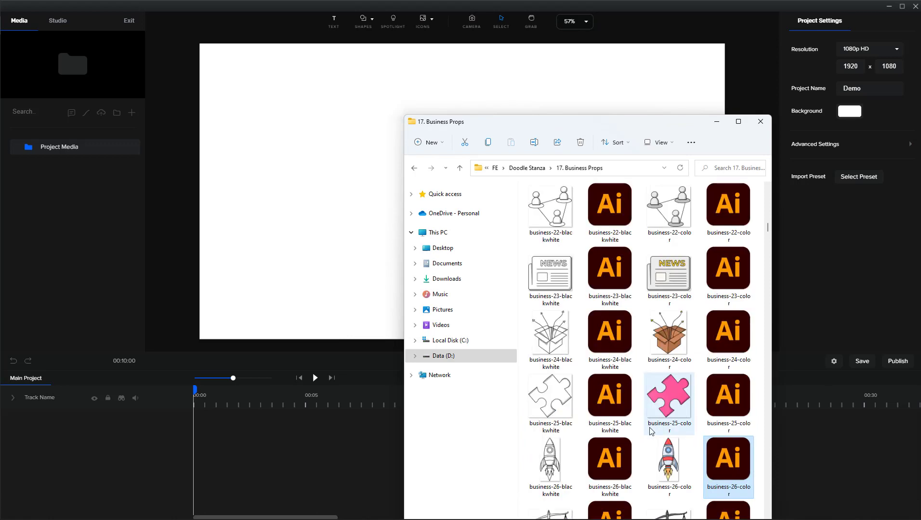
scroll(650, 431, "up", 4)
scroll(650, 431, "up", 4)
scroll(650, 431, "up", 4)
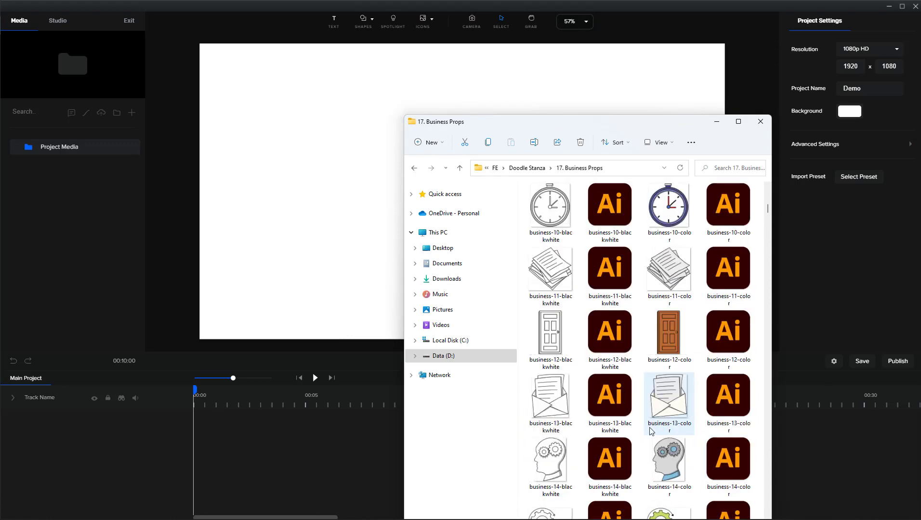
scroll(650, 431, "up", 3)
scroll(650, 431, "up", 4)
scroll(650, 431, "down", 6)
scroll(650, 431, "down", 3)
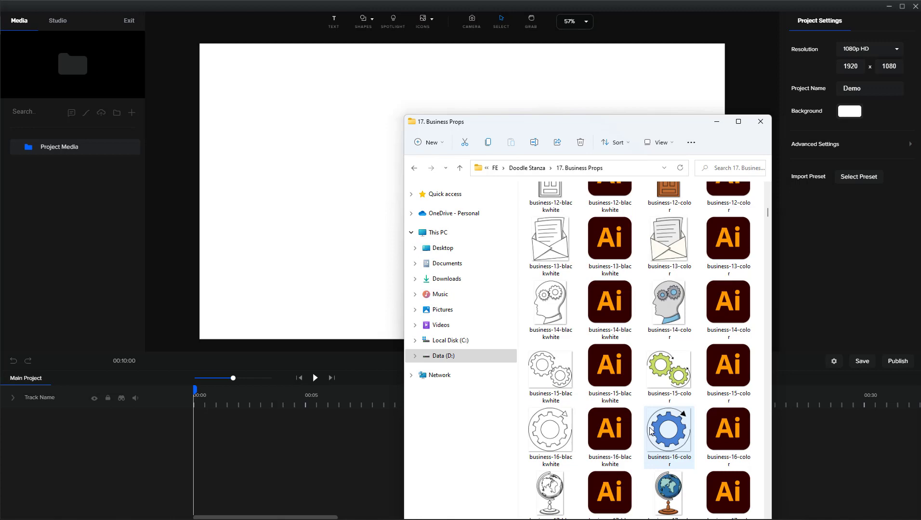
scroll(650, 431, "down", 6)
scroll(650, 429, "down", 3)
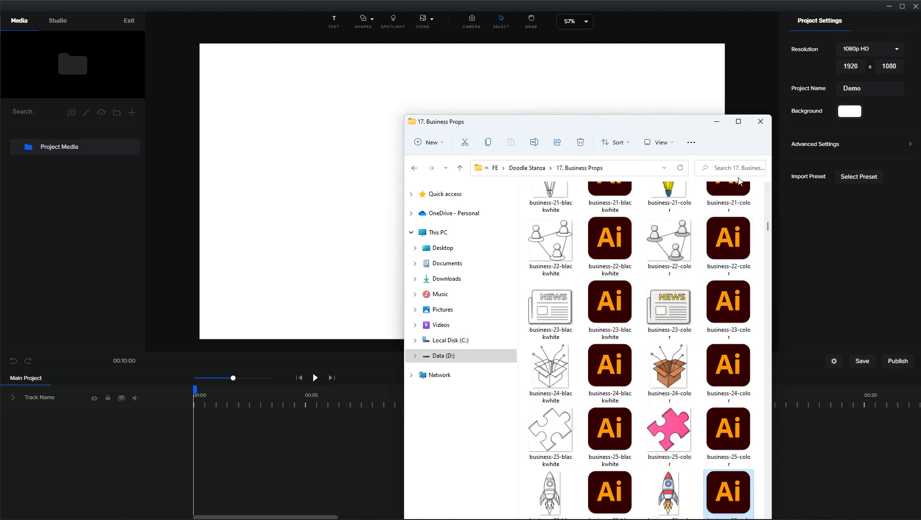
scroll(607, 303, "down", 3)
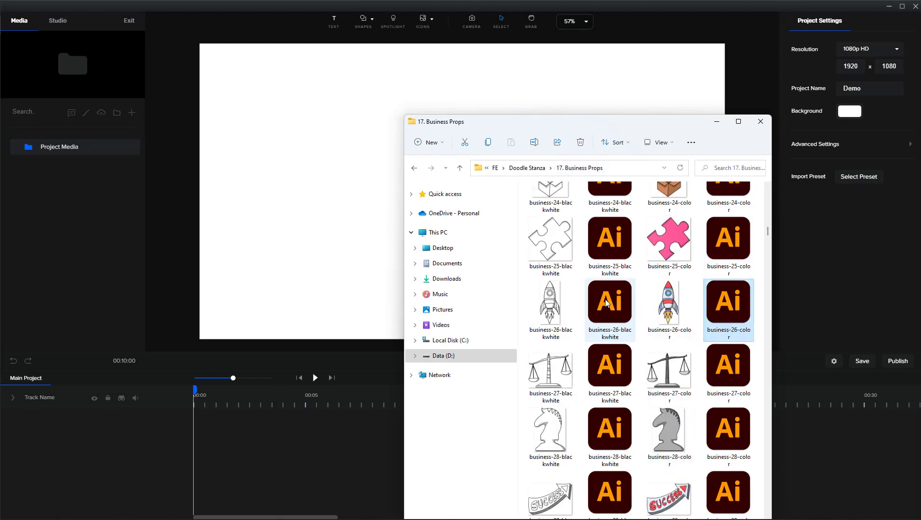
scroll(606, 304, "down", 3)
scroll(607, 303, "down", 3)
scroll(606, 303, "up", 2)
left_click(553, 280)
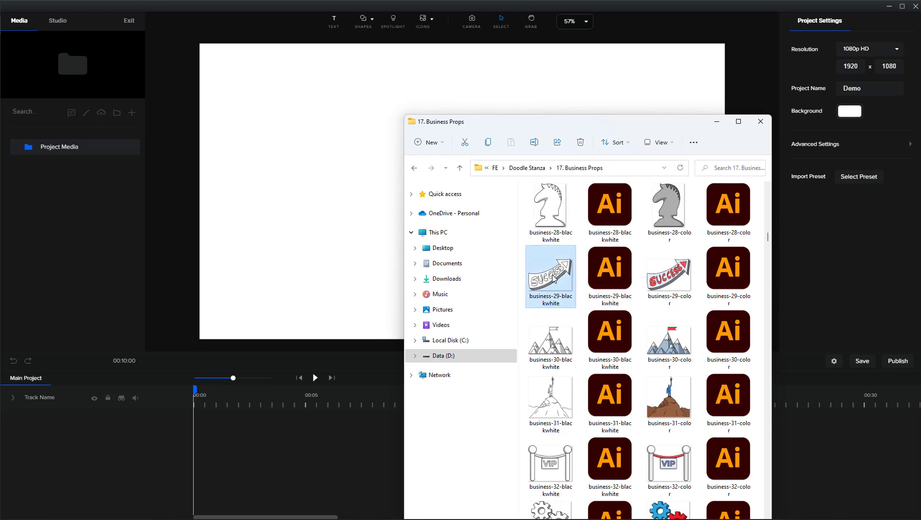
left_click(656, 298)
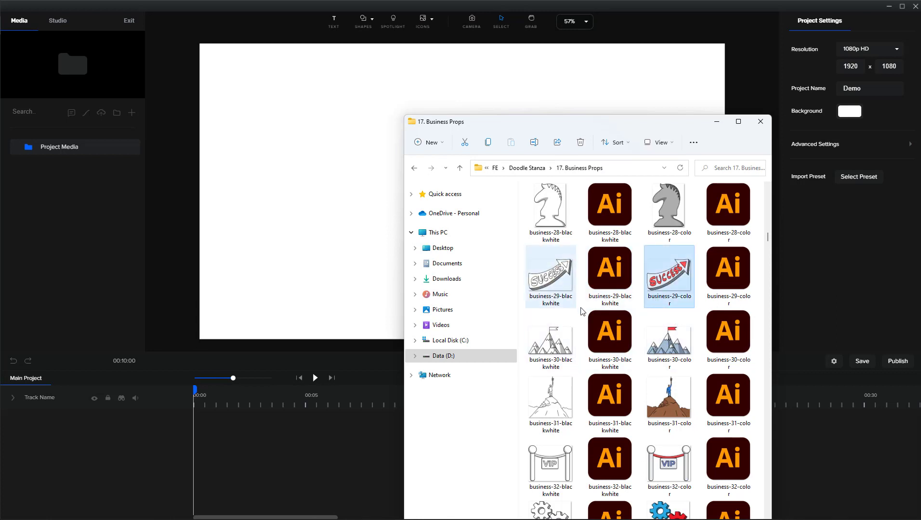
left_click(620, 285)
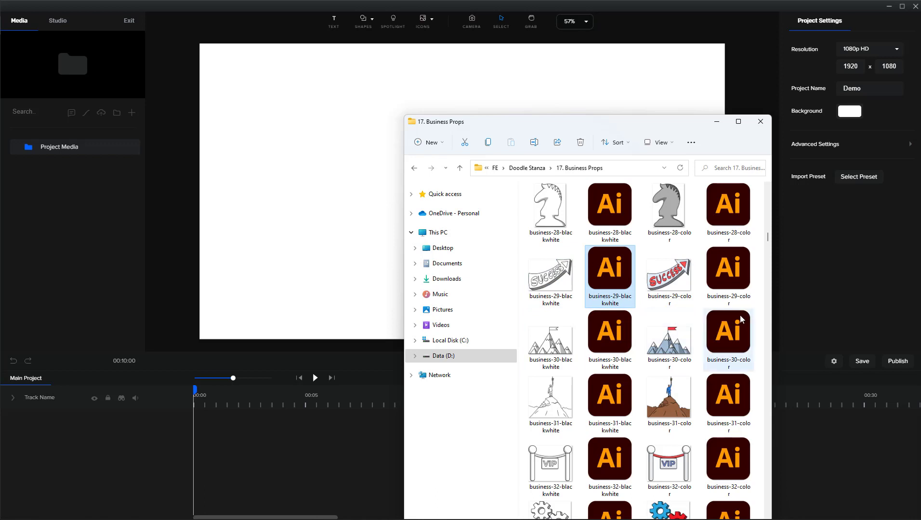
left_click(728, 275, "ctrl")
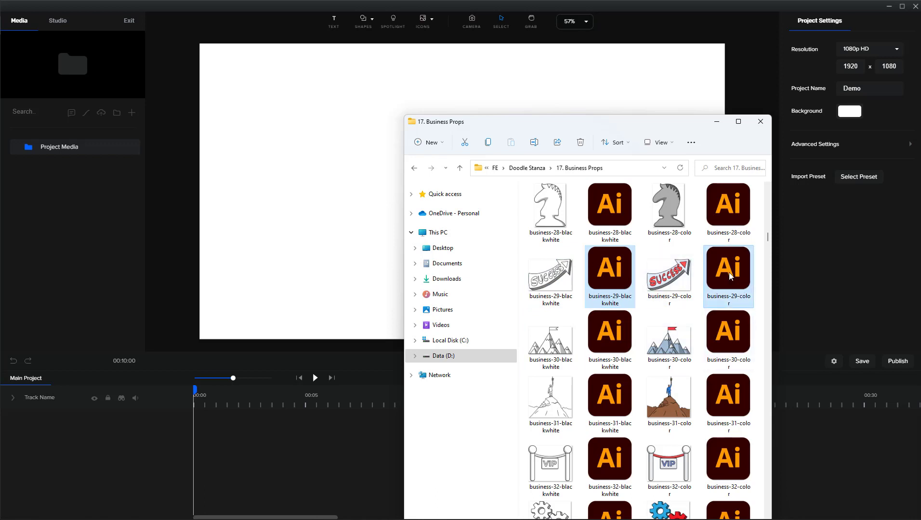
left_click_drag(728, 275, 61, 238)
- Import the business-26-color rocket into Project Media and return to CreateStudio
left_click(679, 394)
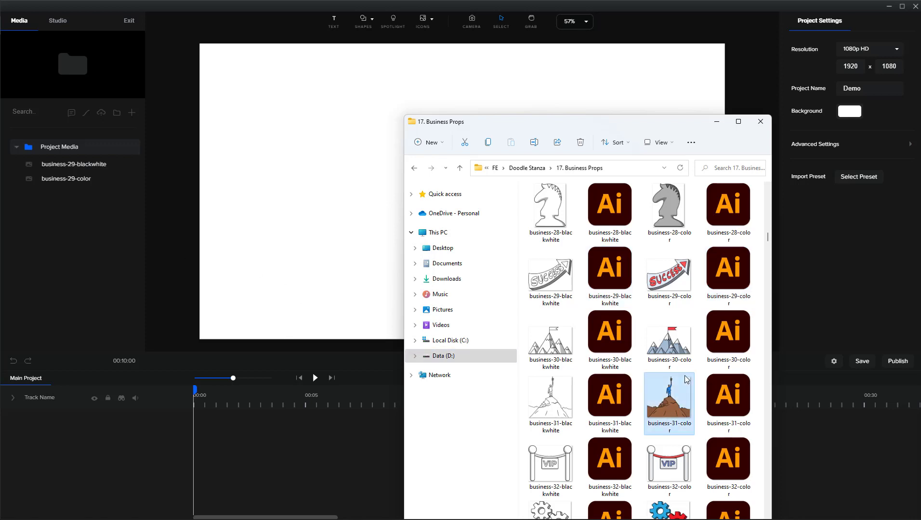
scroll(680, 399, "up", 3)
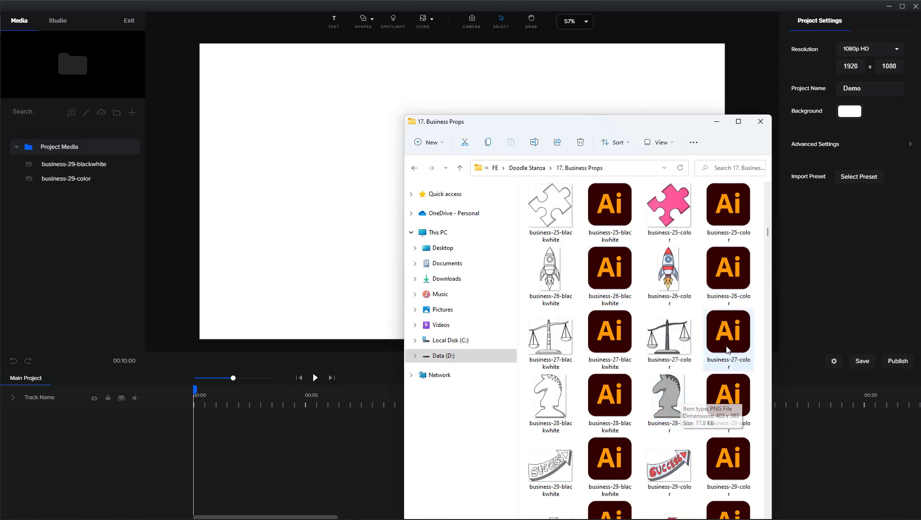
left_click(717, 271)
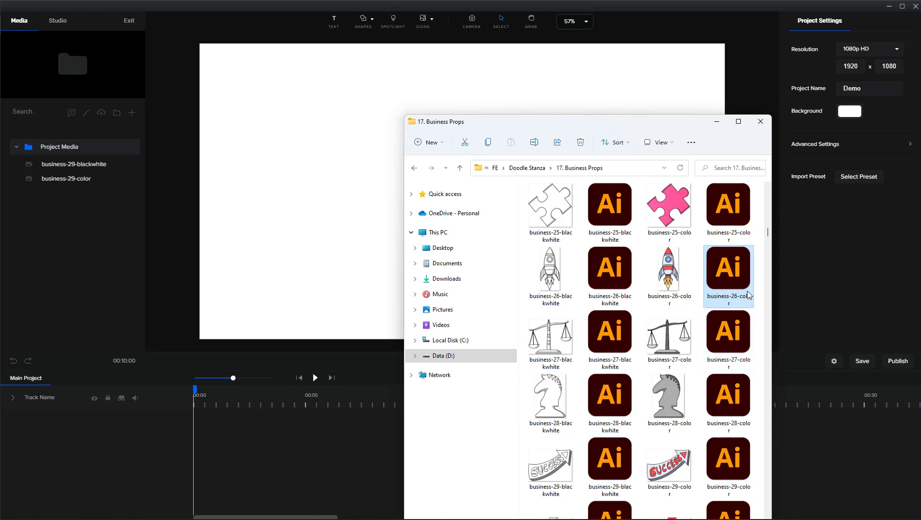
left_click_drag(717, 304, 91, 262)
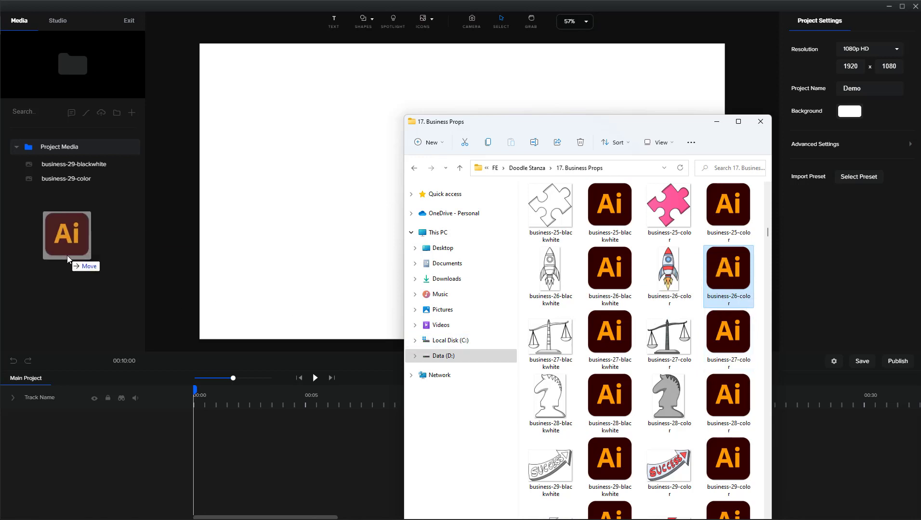
left_click(96, 260)
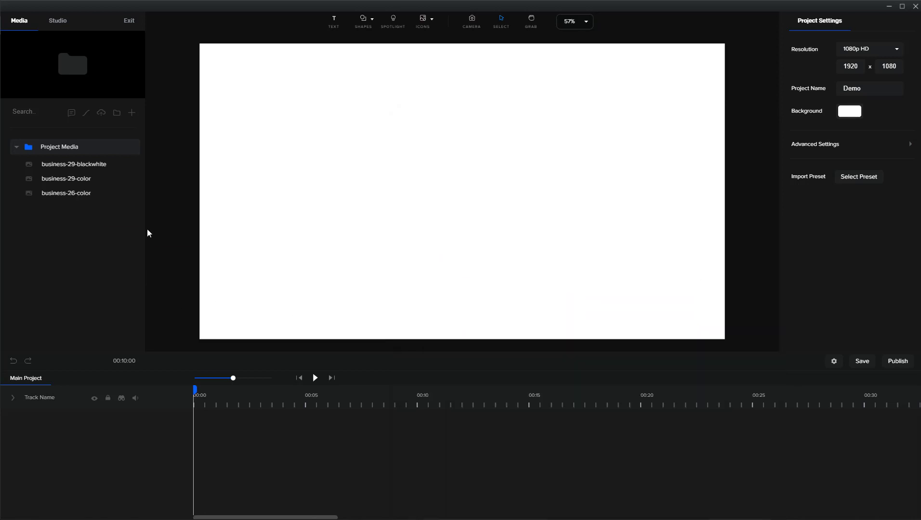
- Drop business-29-blackwhite onto the canvas, importing the SVG as a single image
left_click(99, 166)
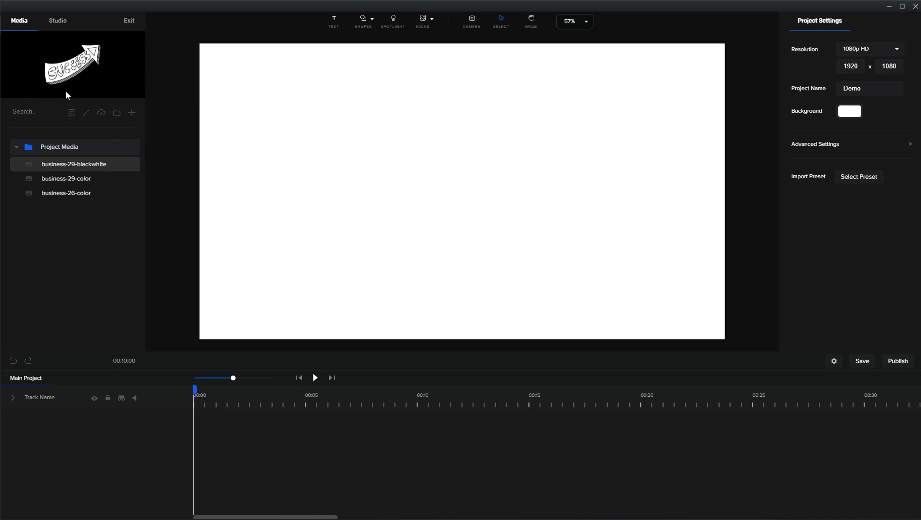
left_click(103, 180)
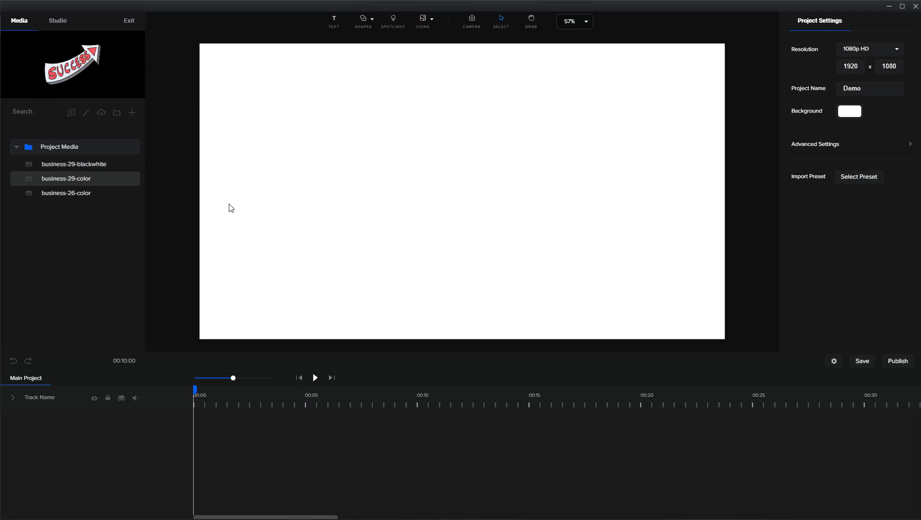
left_click(82, 166)
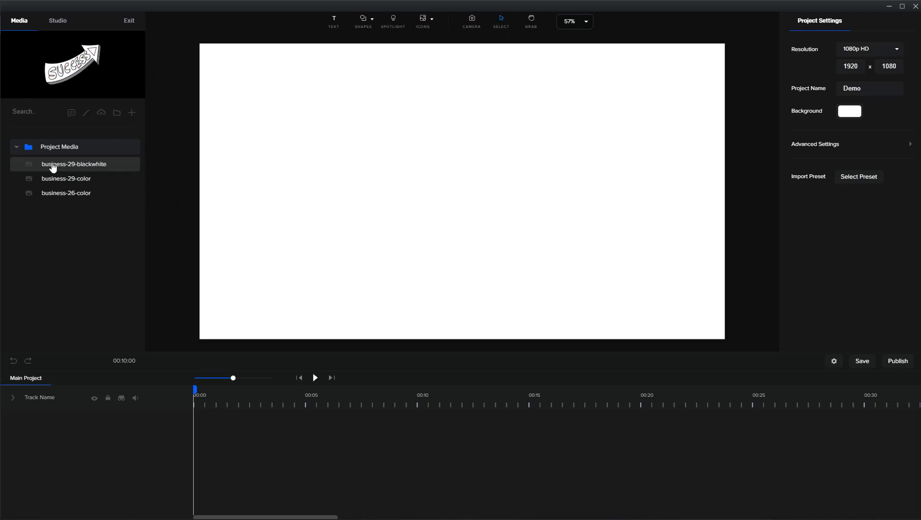
left_click_drag(52, 168, 460, 210)
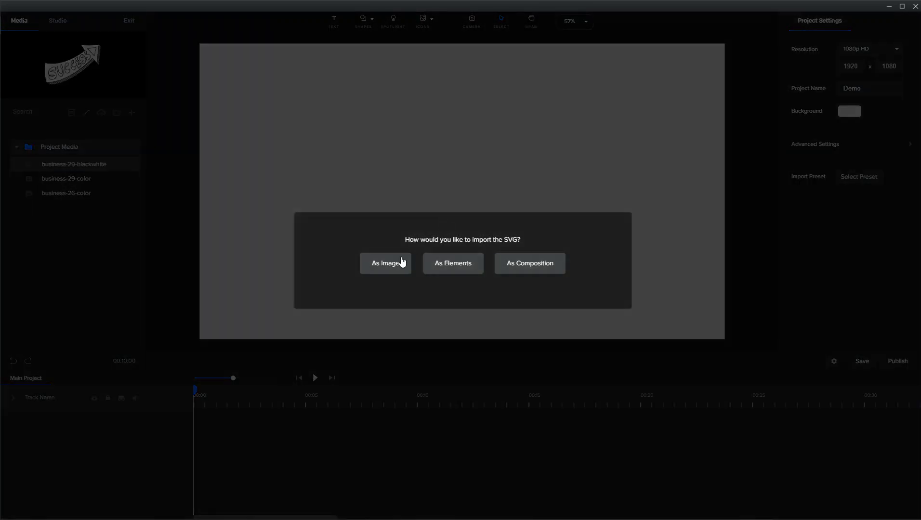
left_click(401, 262)
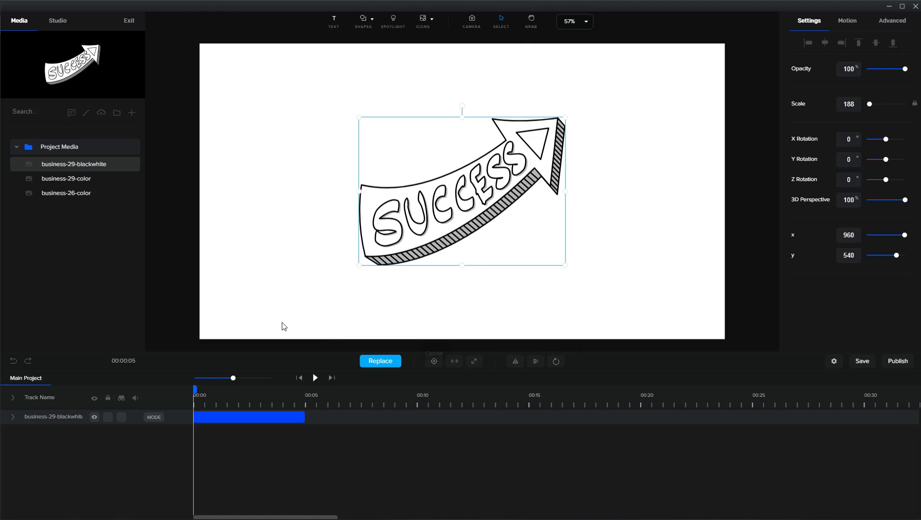
- Add a Doodle Effect to the black-and-white arrow's track
left_click(242, 311)
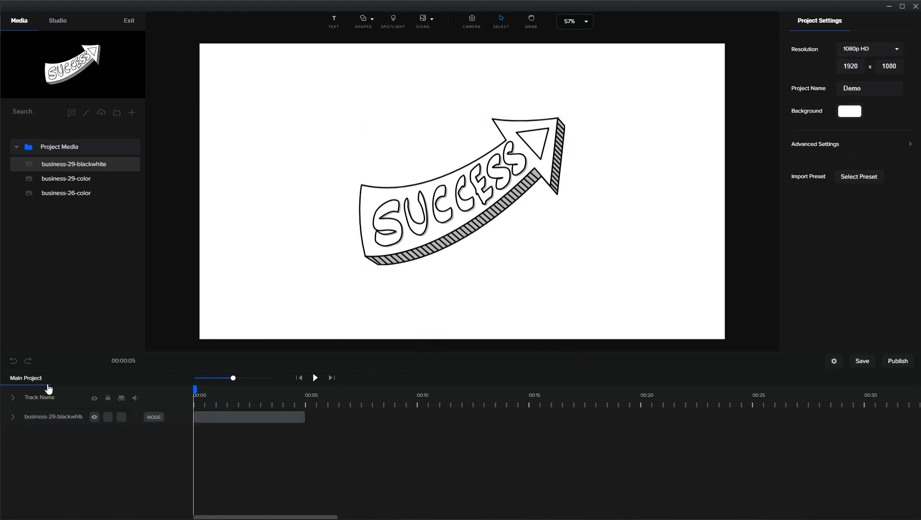
left_click(13, 419)
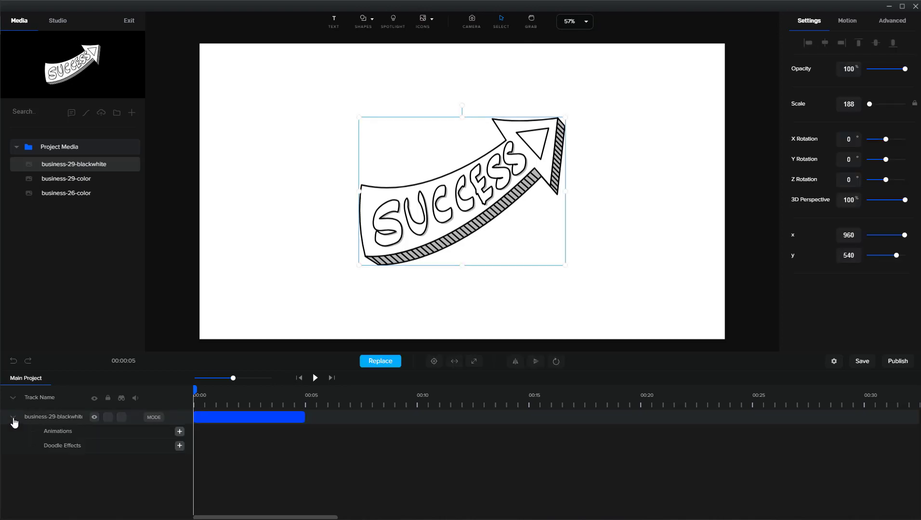
left_click(179, 445)
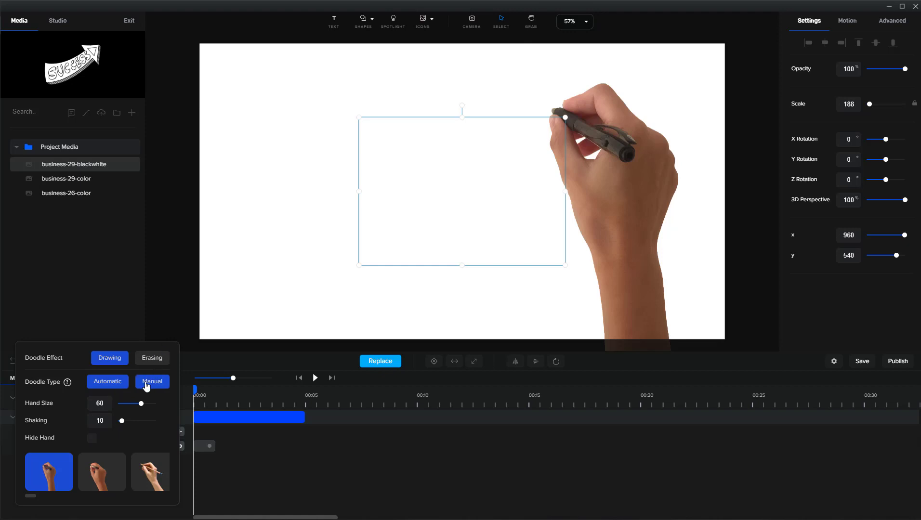
- Preview the arrow being hand-drawn from the start and open the effect settings
left_click(315, 381)
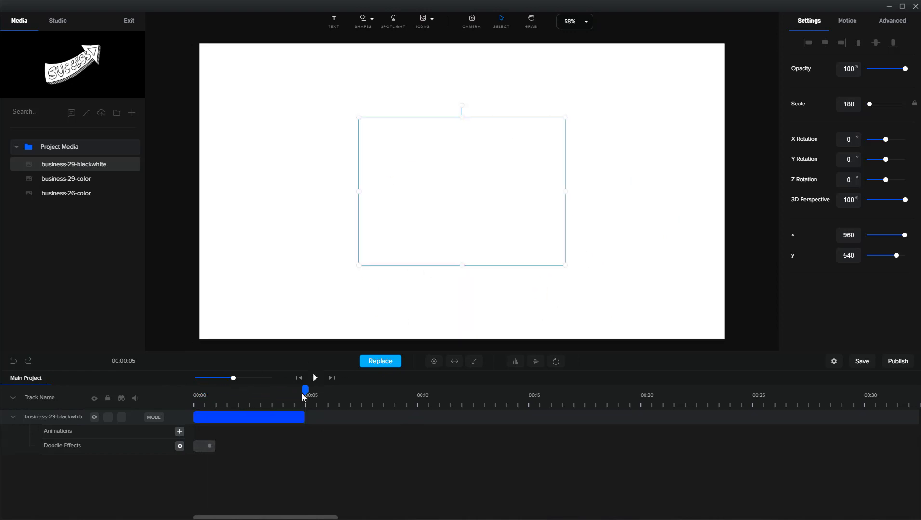
left_click_drag(305, 391, 181, 397)
key("space")
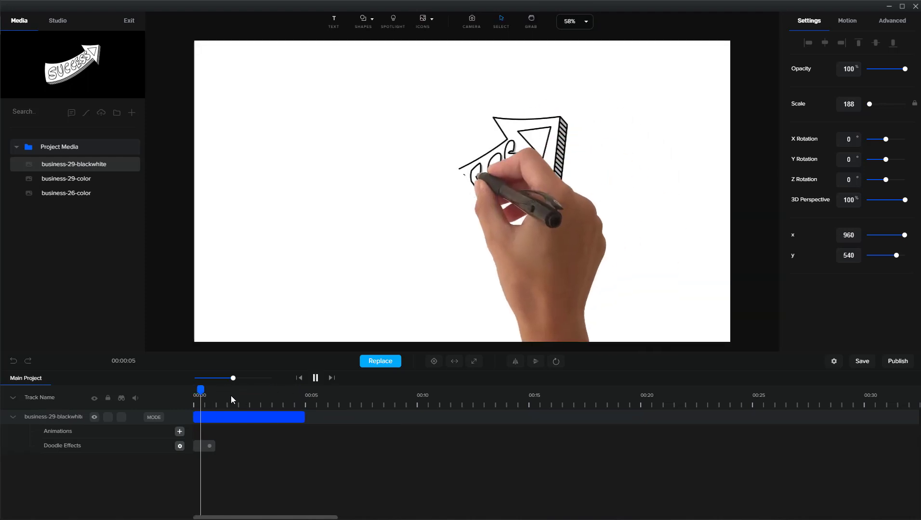
left_click(179, 446)
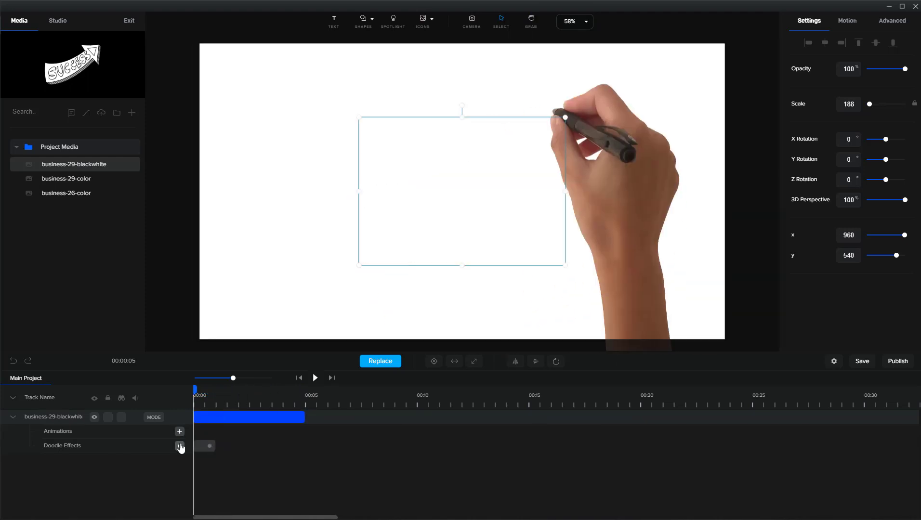
- Set Doodle Type to Manual and trace the path from the tail corner to the arrowhead tip
left_click(155, 381)
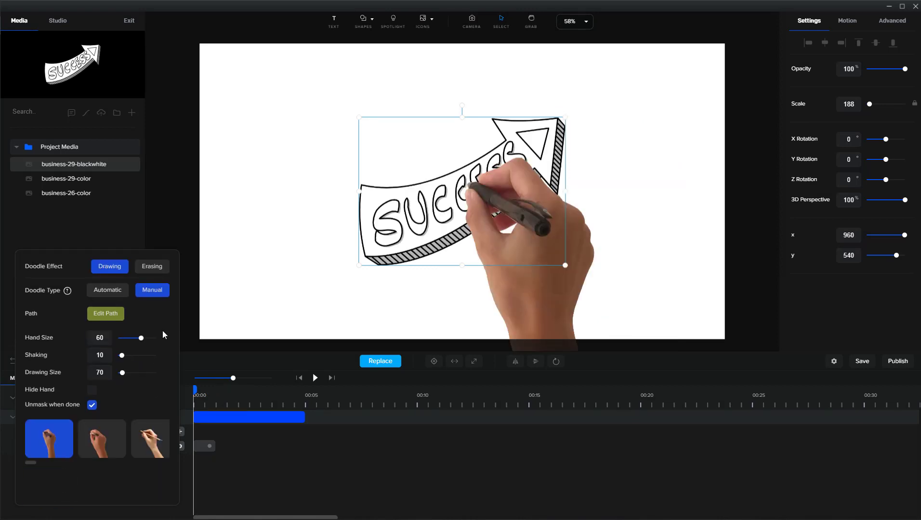
left_click(110, 321)
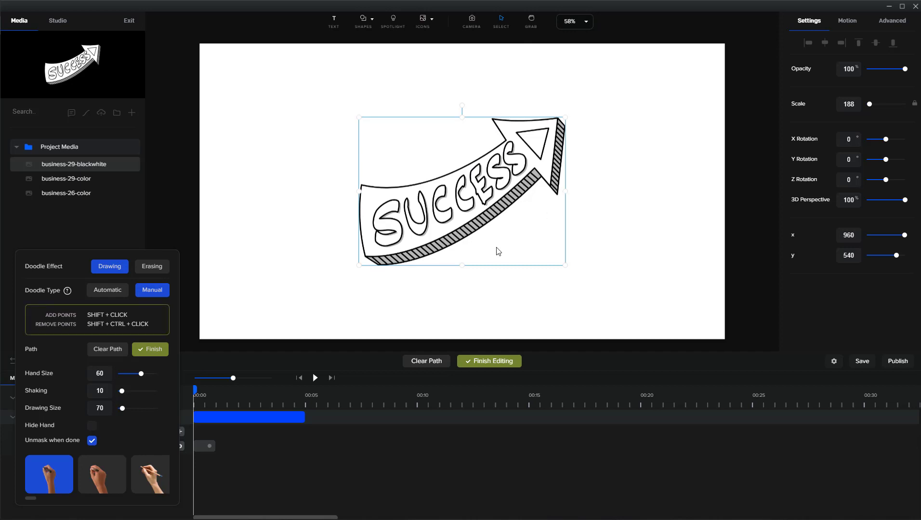
left_click(366, 255, "shift")
left_click(361, 232, "shift")
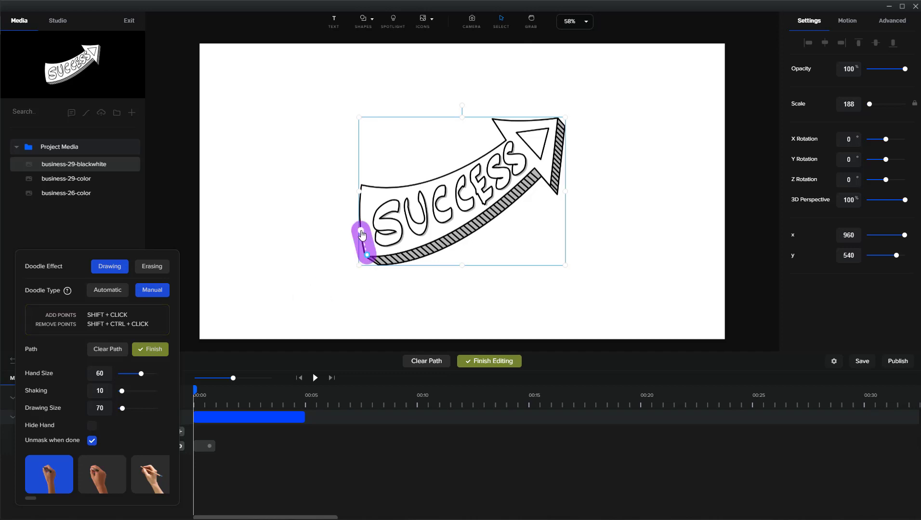
left_click(359, 186, "shift")
left_click(399, 183, "shift")
left_click(451, 171, "shift")
left_click(482, 158, "shift")
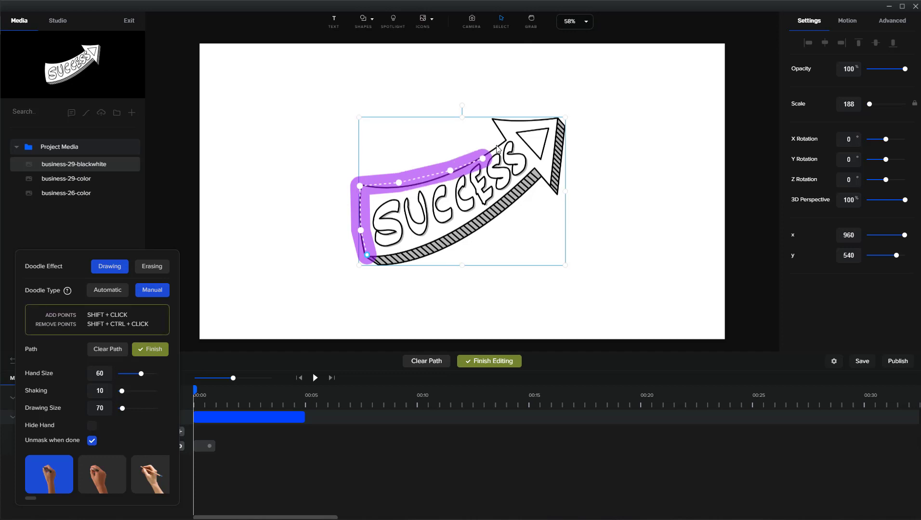
left_click(504, 139, "shift")
left_click(492, 118, "shift")
left_click(560, 115, "shift")
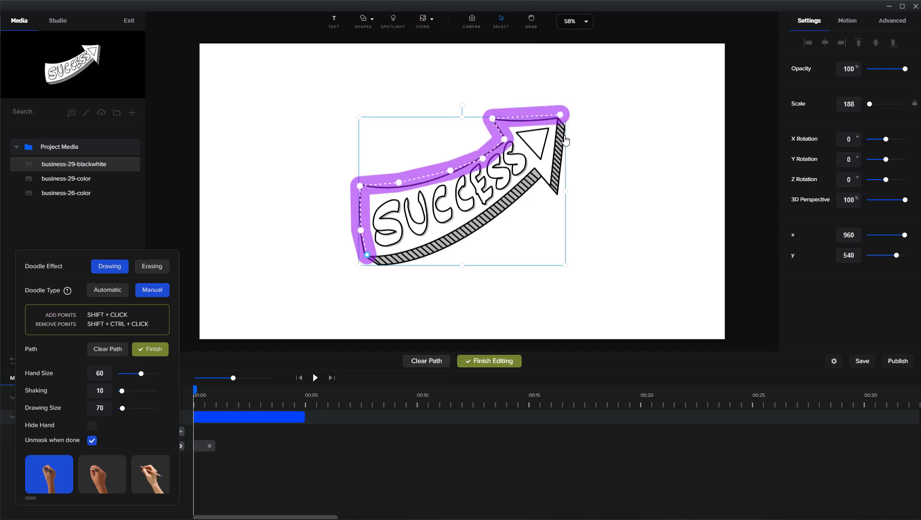
- Trace the path down the arrowhead and lower edge back to the tail, then adjust points
left_click(556, 192, "shift")
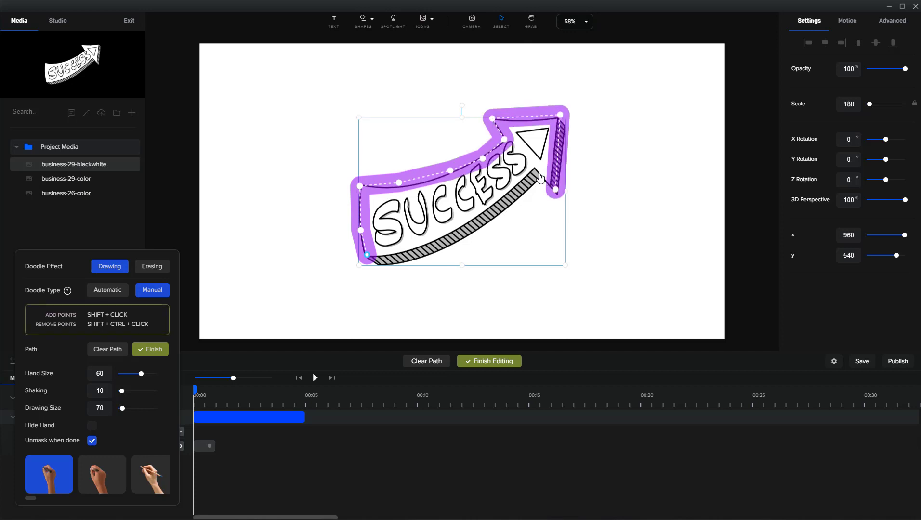
left_click(537, 173, "shift")
left_click(509, 196, "shift")
left_click(485, 216, "shift")
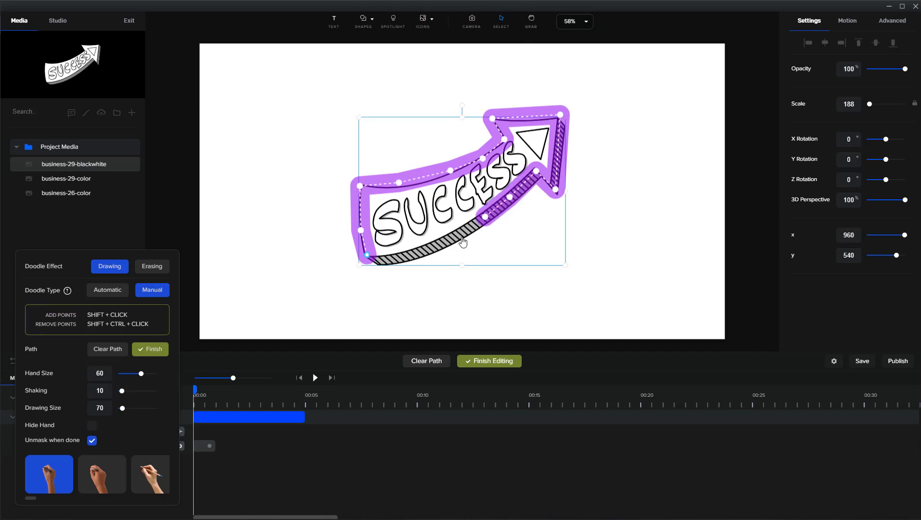
left_click(461, 237, "shift")
left_click(399, 256, "shift")
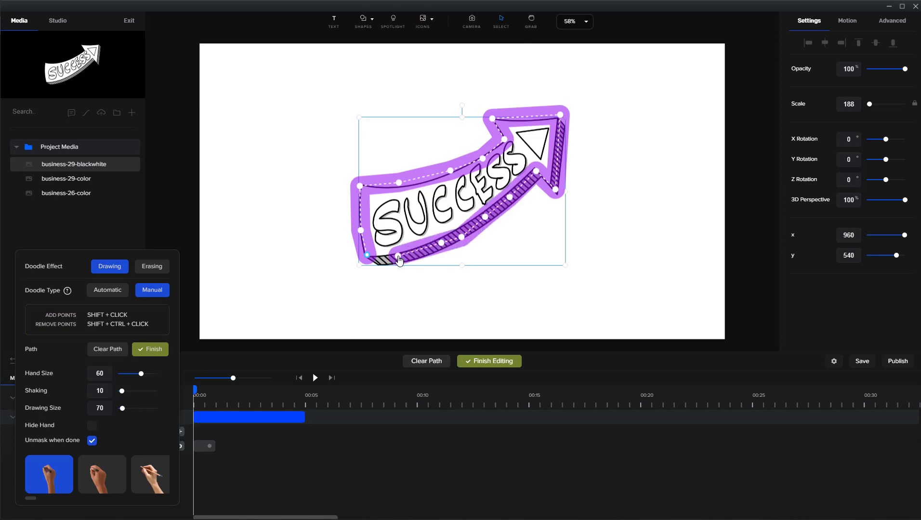
left_click(368, 256, "shift")
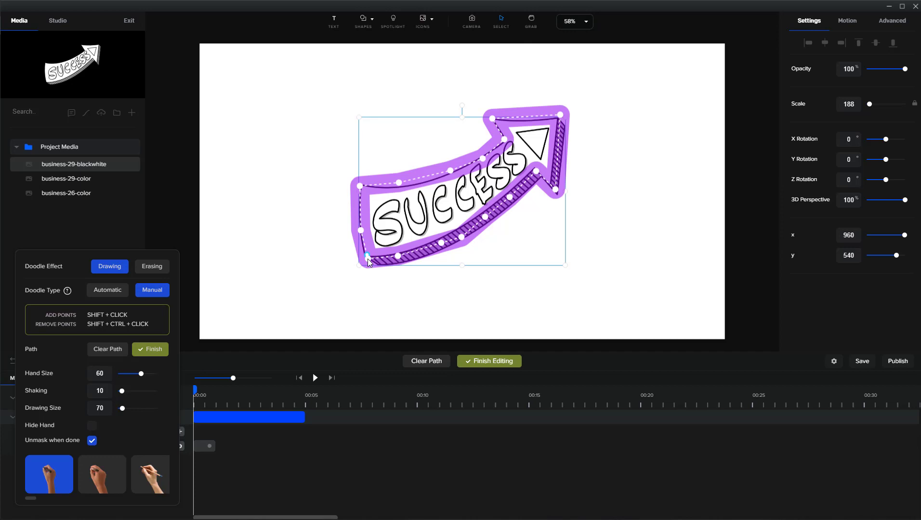
left_click(476, 152, "shift")
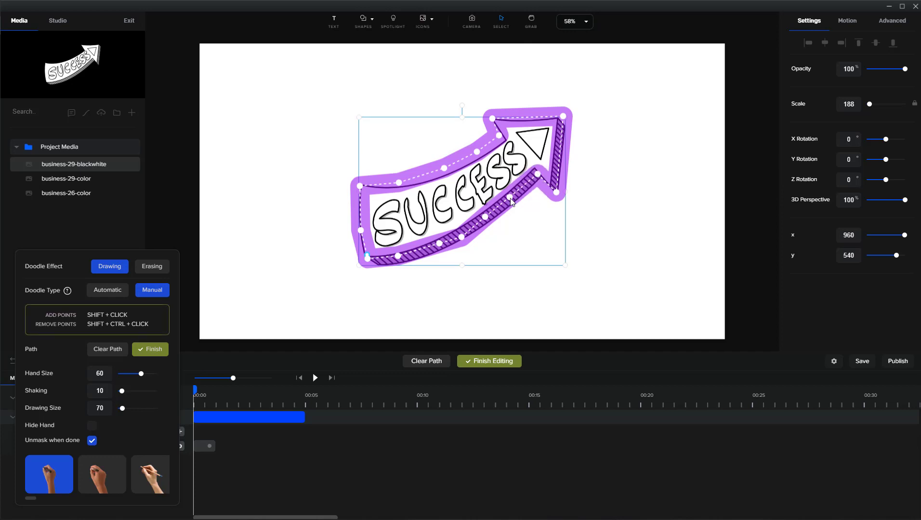
left_click_drag(484, 217, 488, 221)
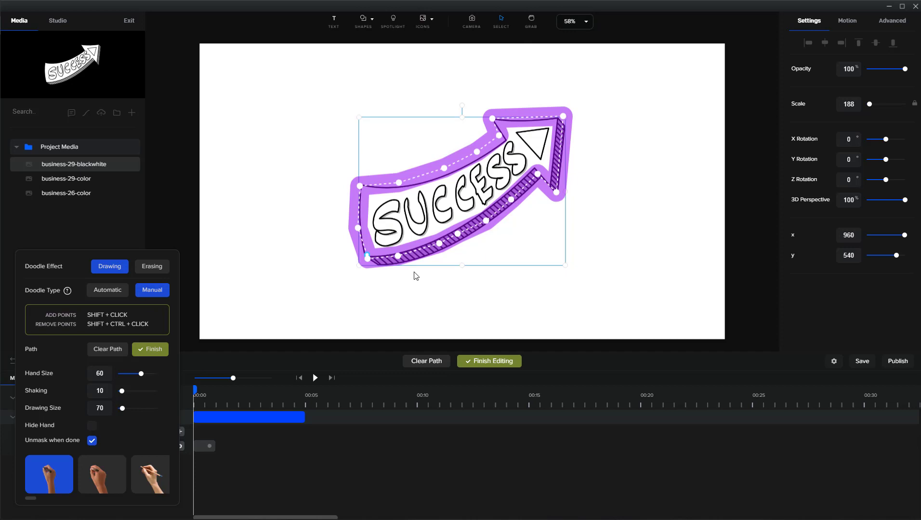
- Extend the path through the S, U and both Cs of SUCCESS
left_click(395, 203, "shift")
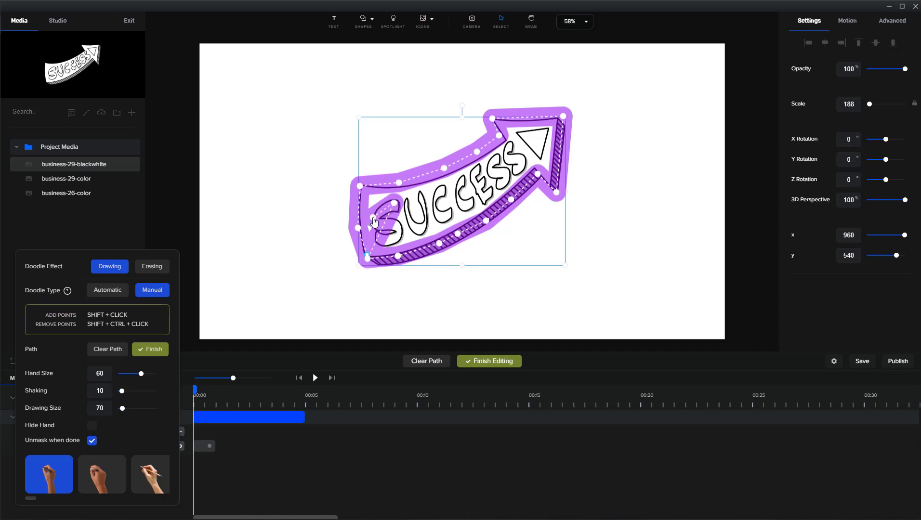
left_click(395, 228, "shift")
left_click(384, 245, "shift")
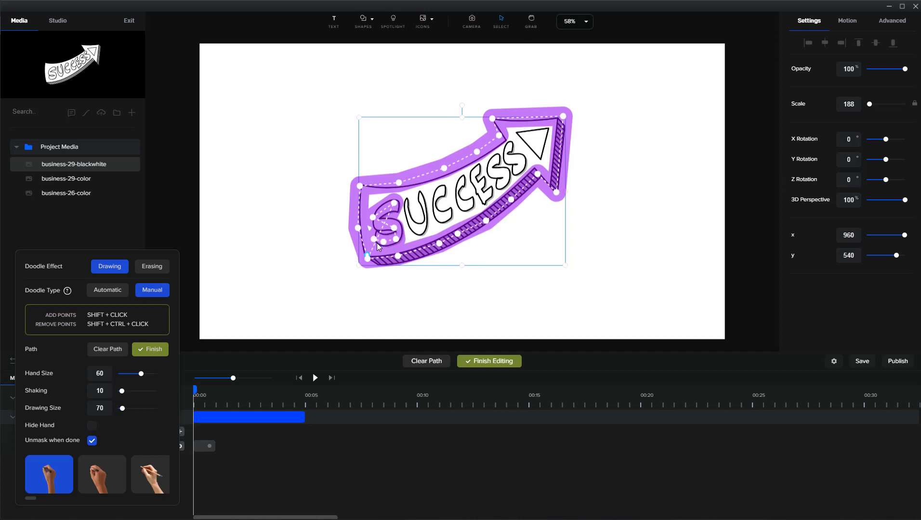
left_click(403, 197, "shift")
left_click(412, 231, "shift")
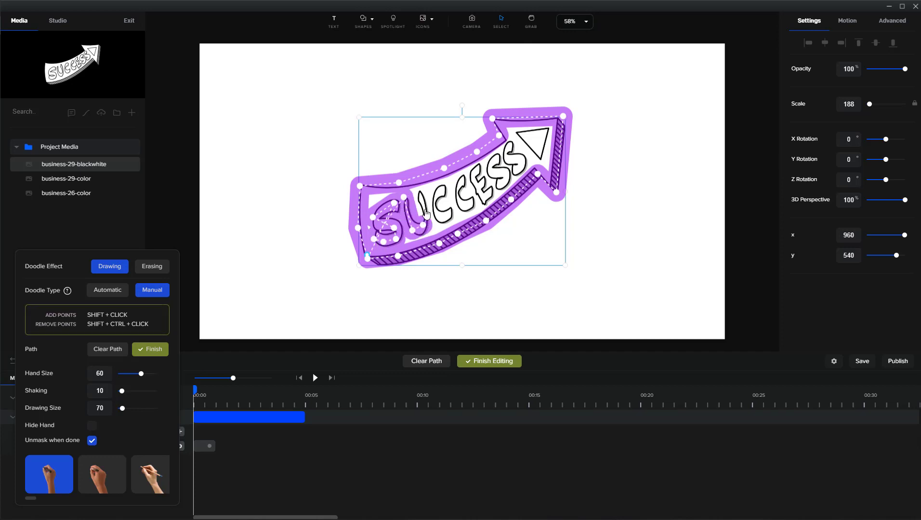
left_click(444, 200, "shift")
left_click(453, 222, "shift")
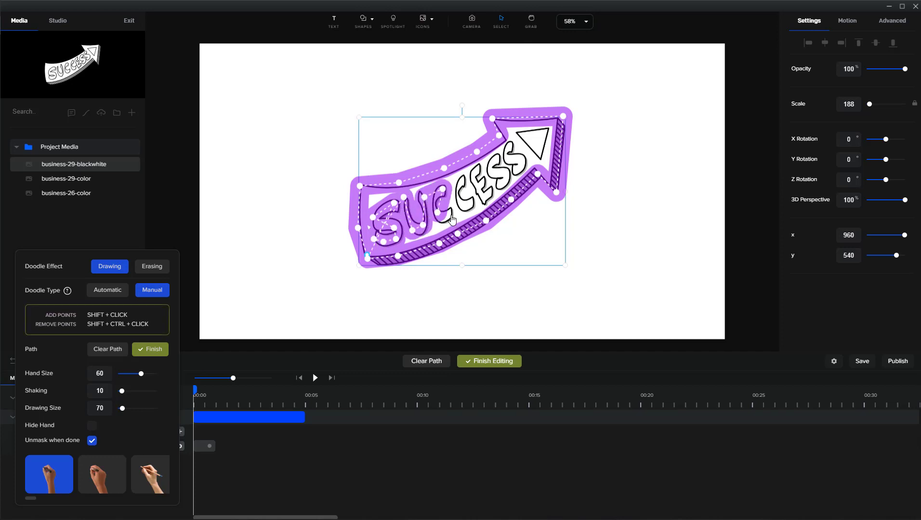
left_click(460, 196, "shift")
left_click(480, 201, "shift")
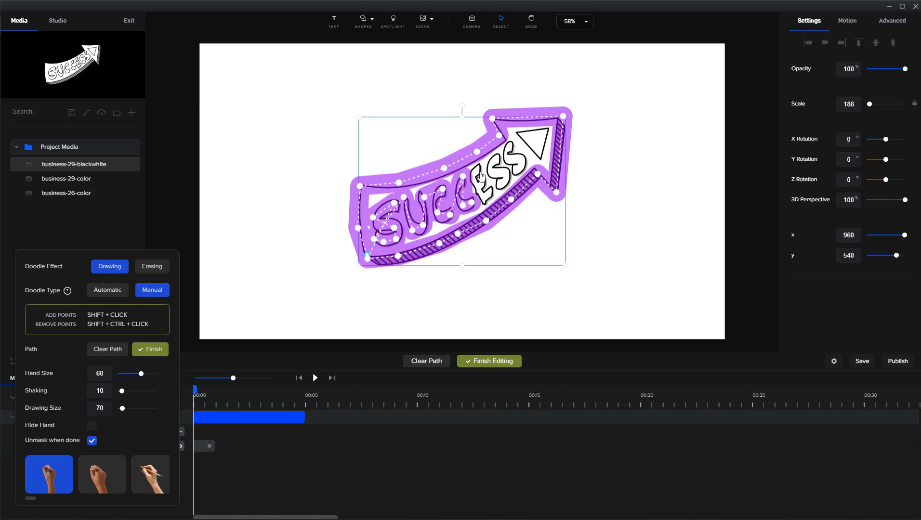
left_click(479, 171, "shift")
- Continue the path through the final letters and into the arrowhead, then finish editing
left_click(488, 203, "shift")
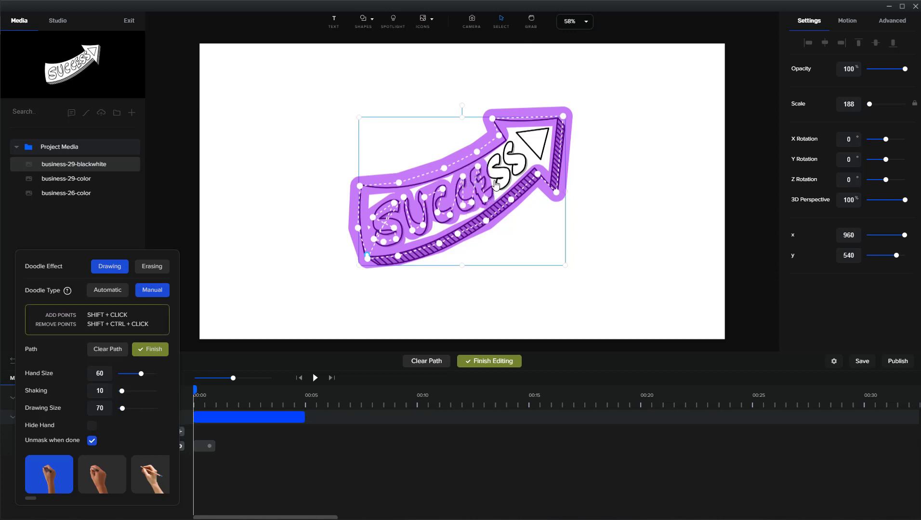
left_click(493, 171, "shift")
left_click(508, 146, "shift")
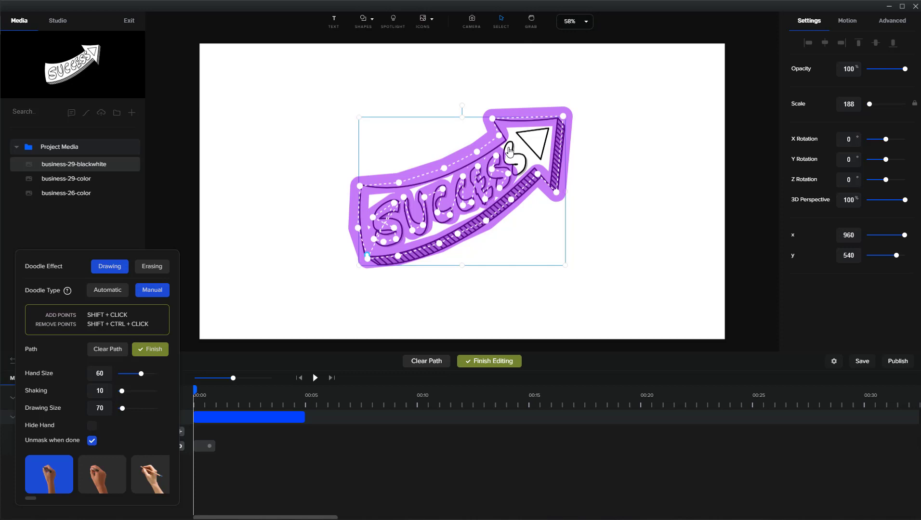
left_click(519, 172, "shift")
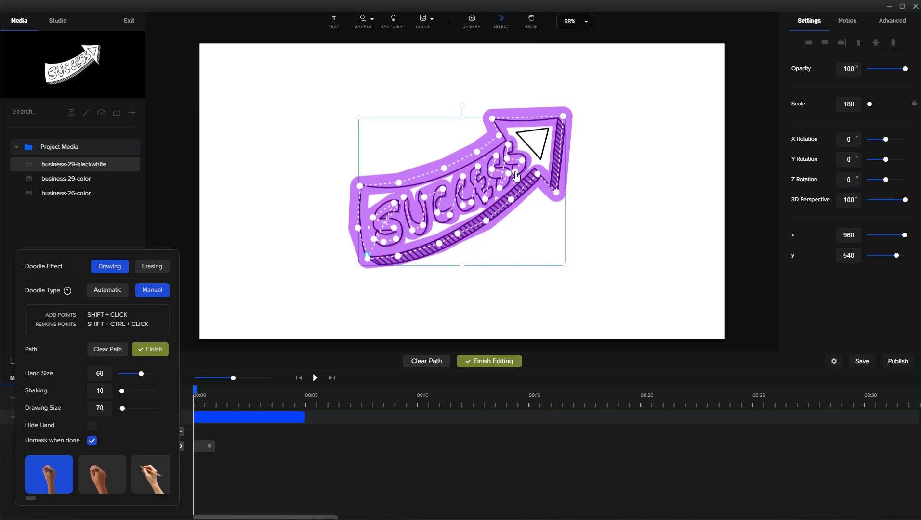
left_click(516, 134, "shift")
left_click(545, 127, "shift")
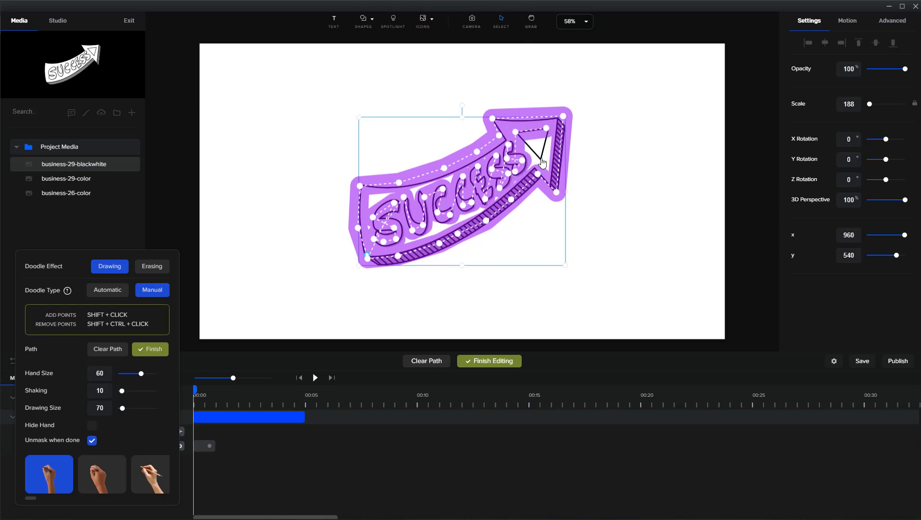
left_click(540, 158, "shift")
left_click(471, 364)
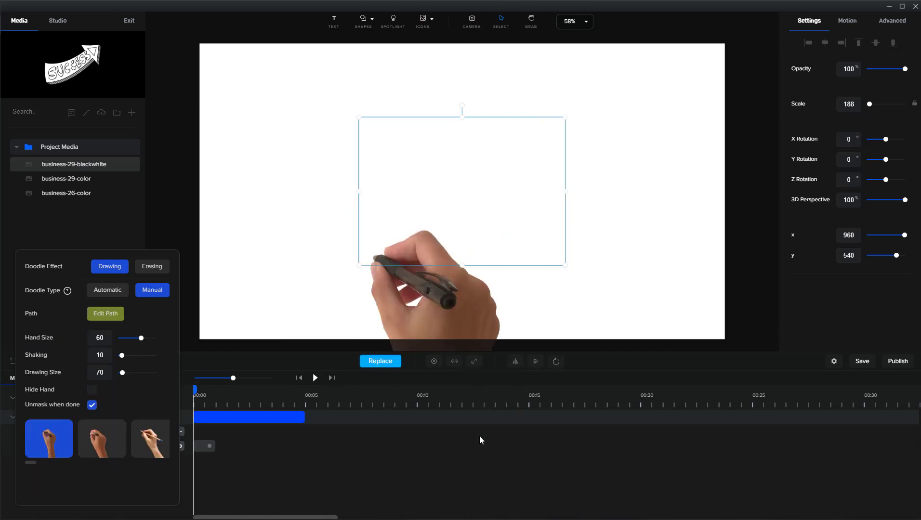
- Enable the arrow's doodle effect, shorten its bar to a couple of seconds, and preview it
left_click(291, 456)
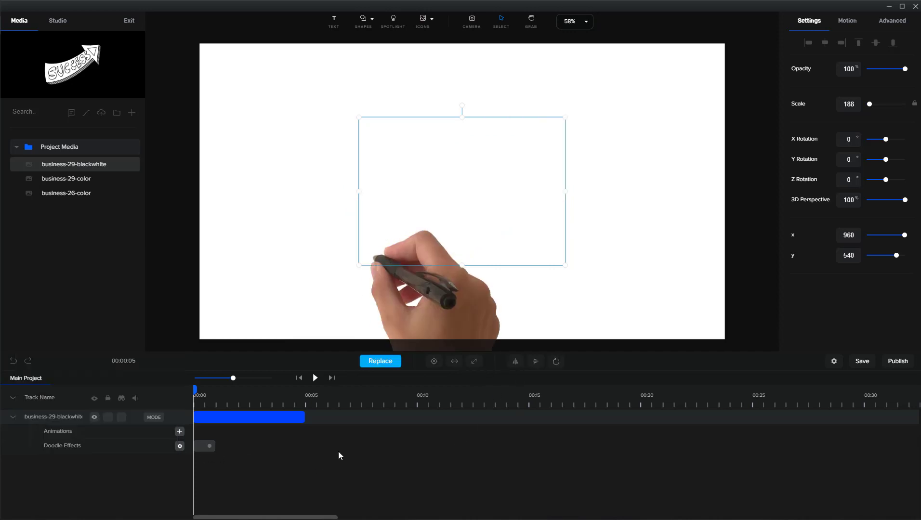
left_click(314, 378)
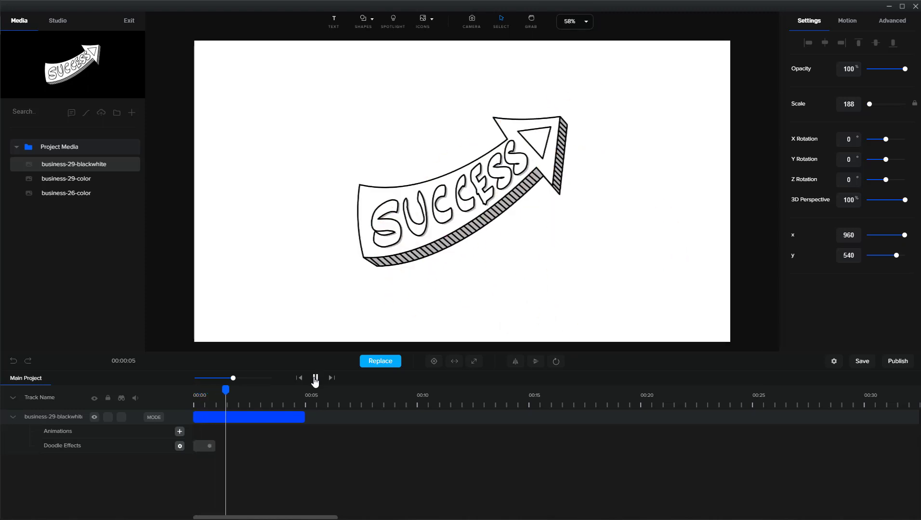
left_click(214, 446)
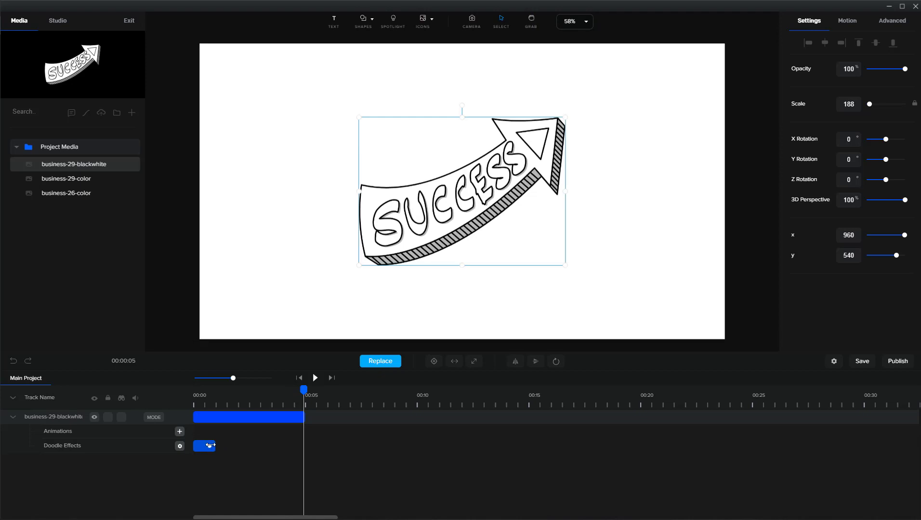
left_click_drag(210, 445, 256, 447)
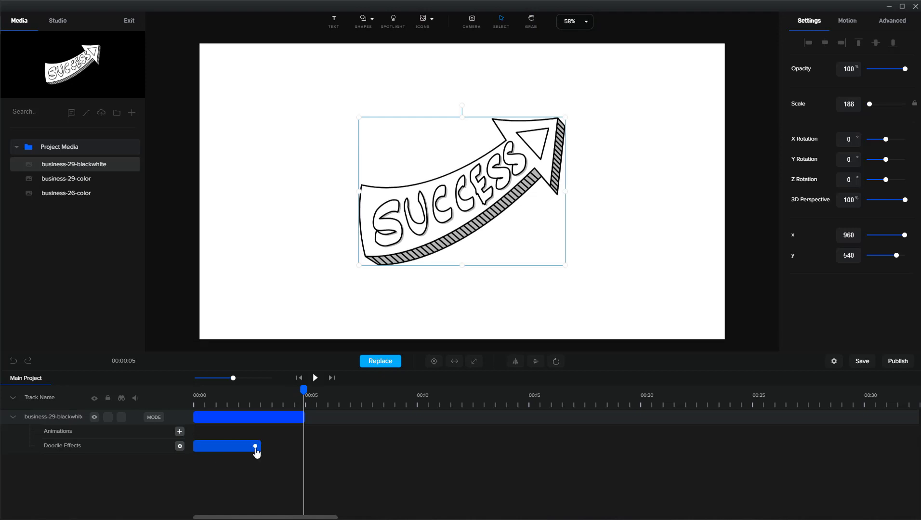
left_click_drag(255, 447, 246, 446)
left_click_drag(303, 390, 194, 392)
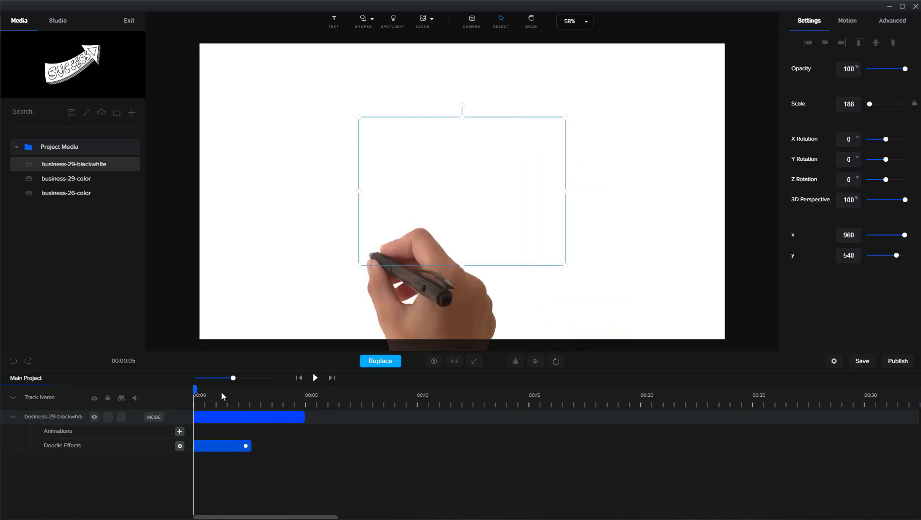
left_click(314, 378)
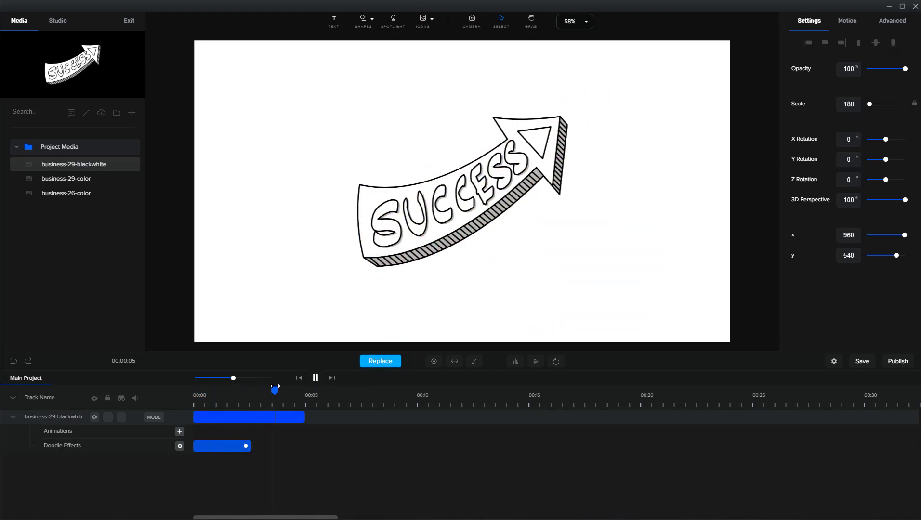
key("space")
- Choose the tattooed cartoon hand with a blue pen in the doodle settings
left_click_drag(233, 400, 225, 399)
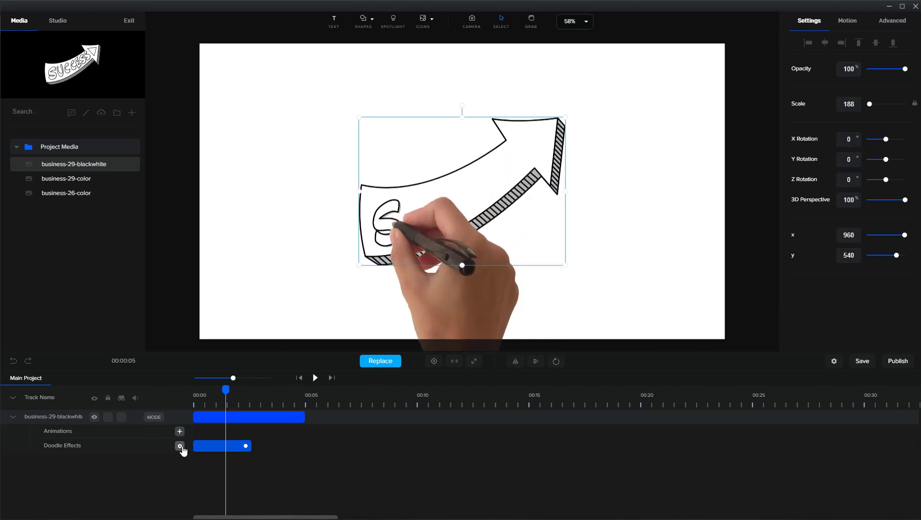
left_click(180, 446)
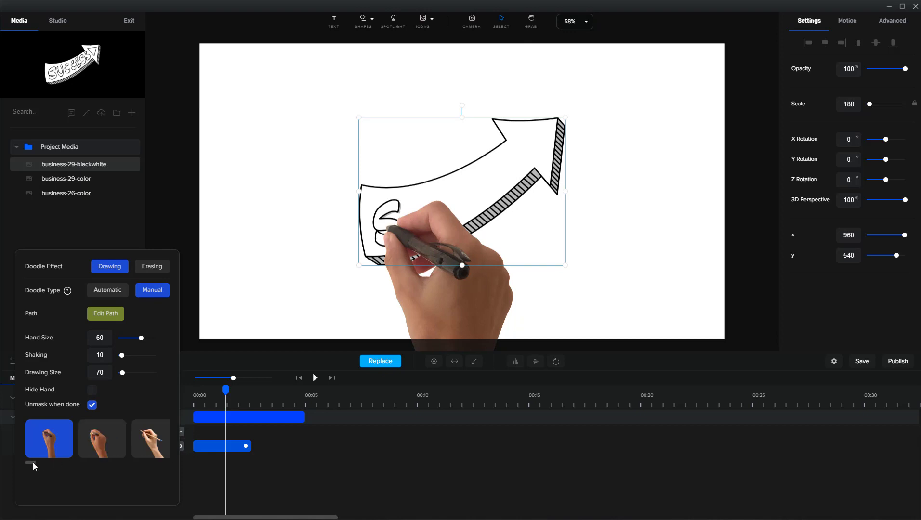
mouse_move(33, 462)
left_mouse_down()
mouse_move(172, 465)
mouse_move(89, 459)
left_mouse_up()
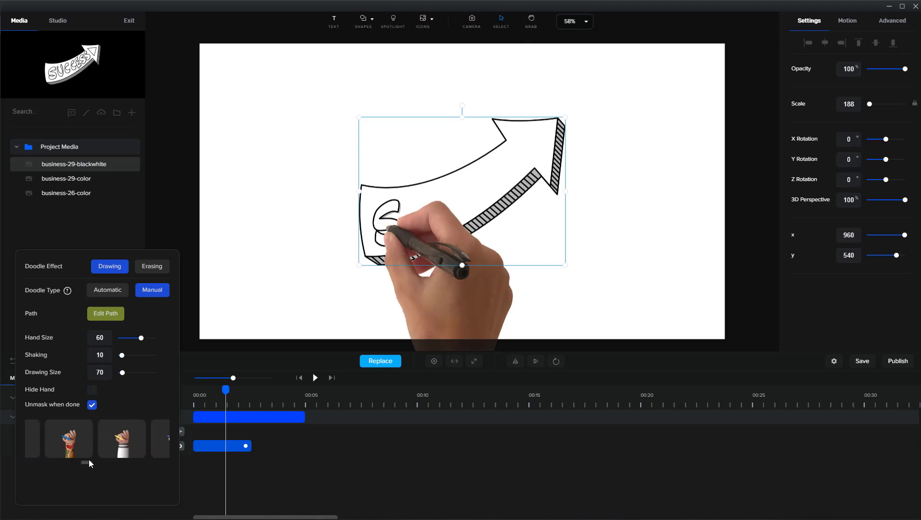
left_click(84, 443)
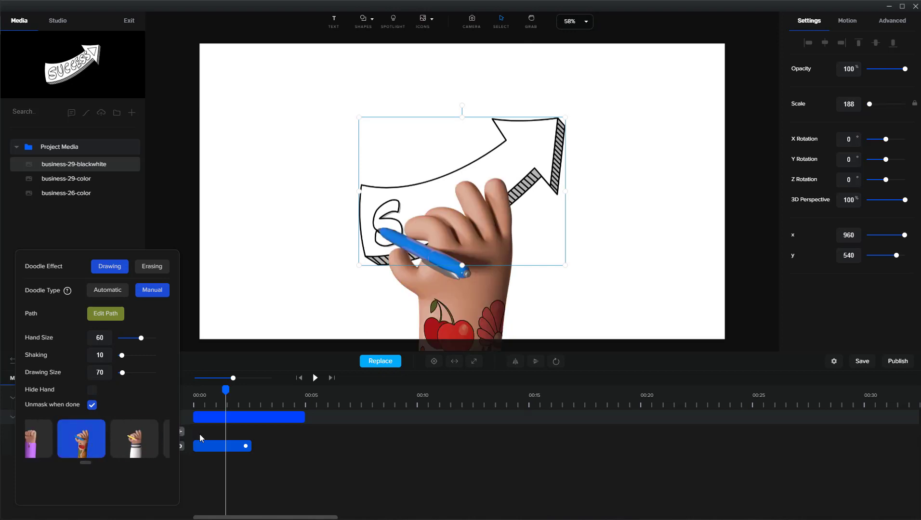
- Replay the preview until the new hand finishes sketching the SUCCESS arrow
left_click(314, 378)
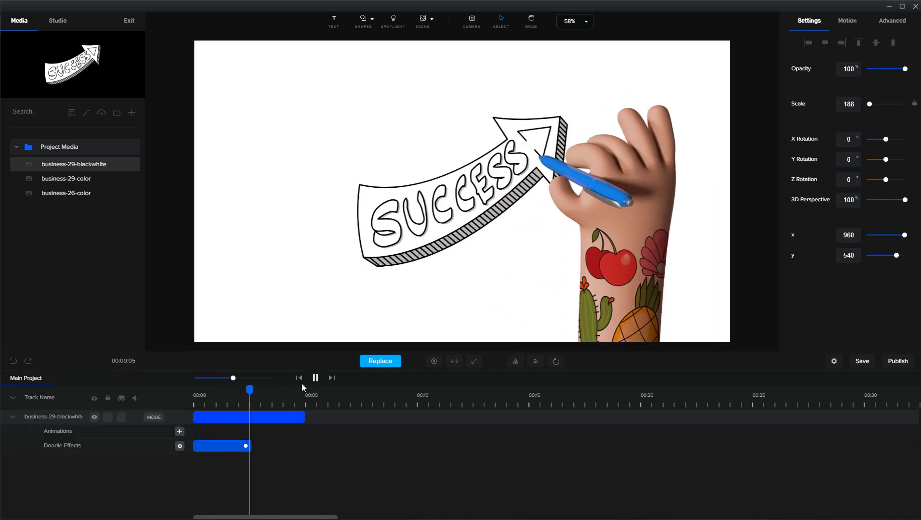
key("space")
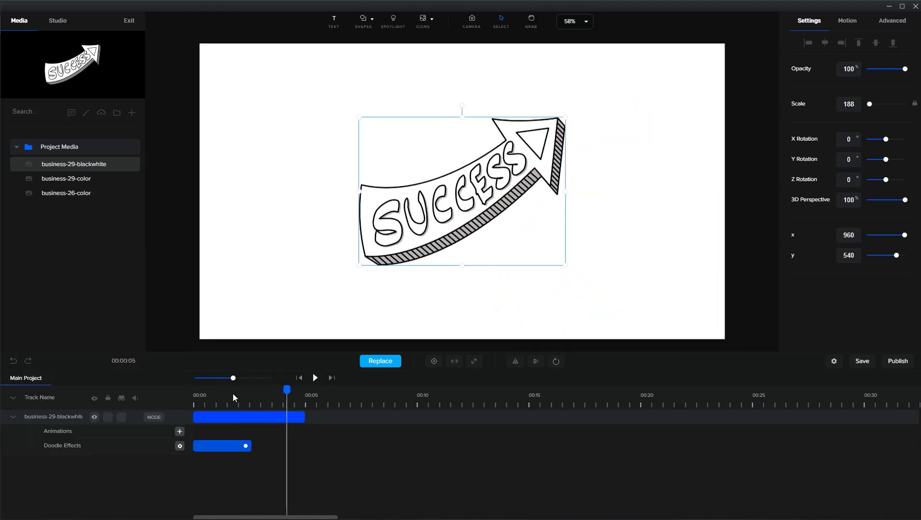
left_click(299, 378)
key("space")
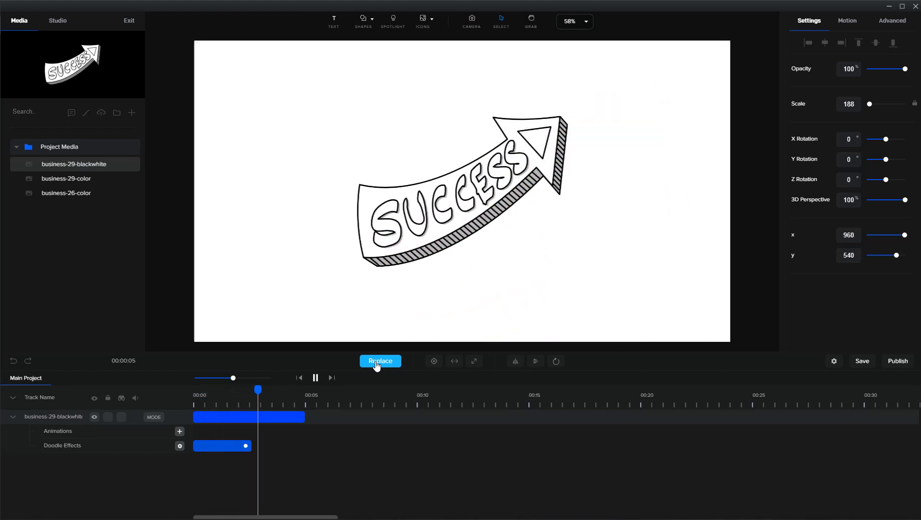
key("space")
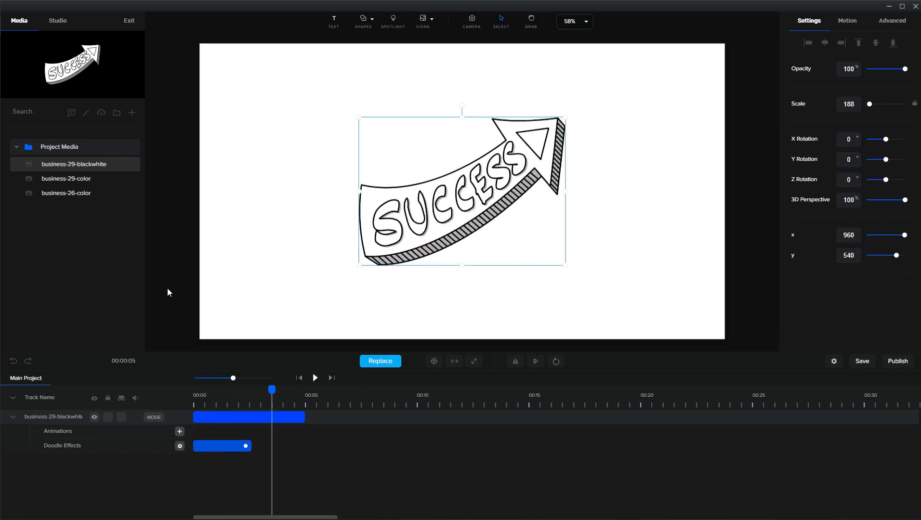
- Drop business-29-color onto the canvas as a single image and centre it
left_click(77, 185)
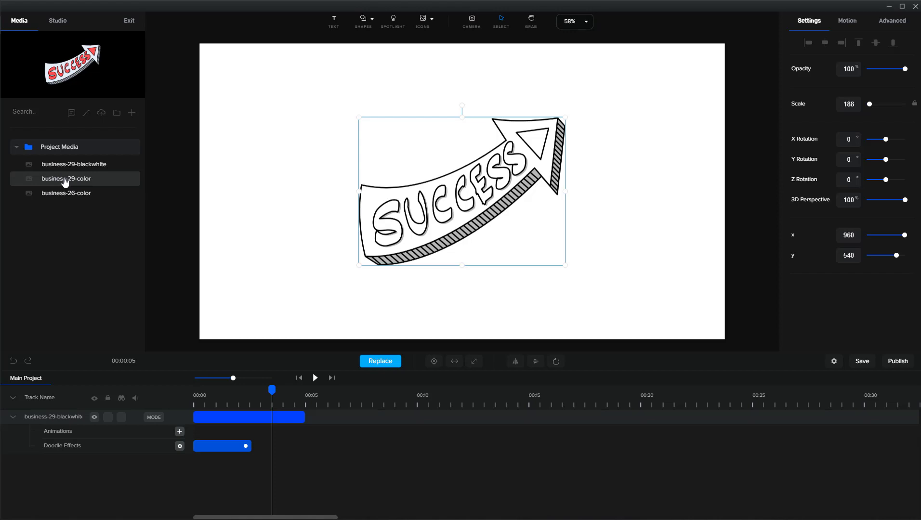
left_click_drag(64, 182, 468, 183)
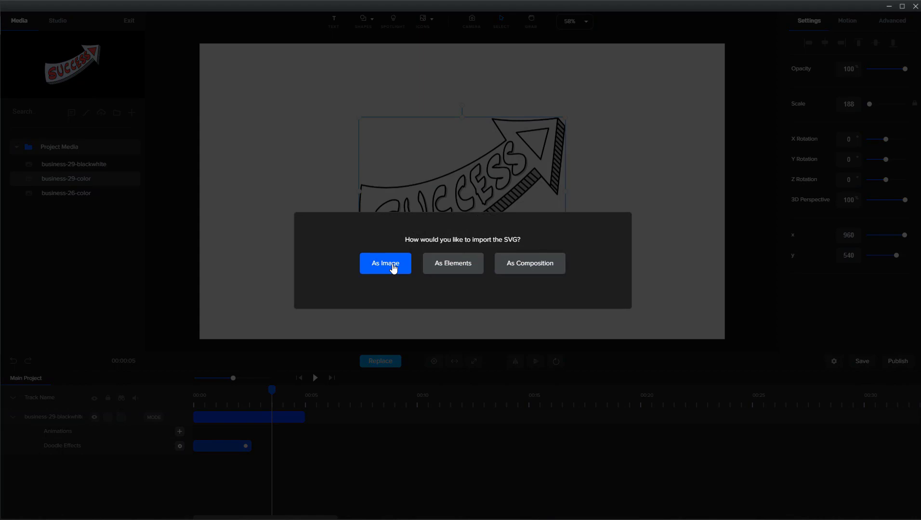
left_click(393, 268)
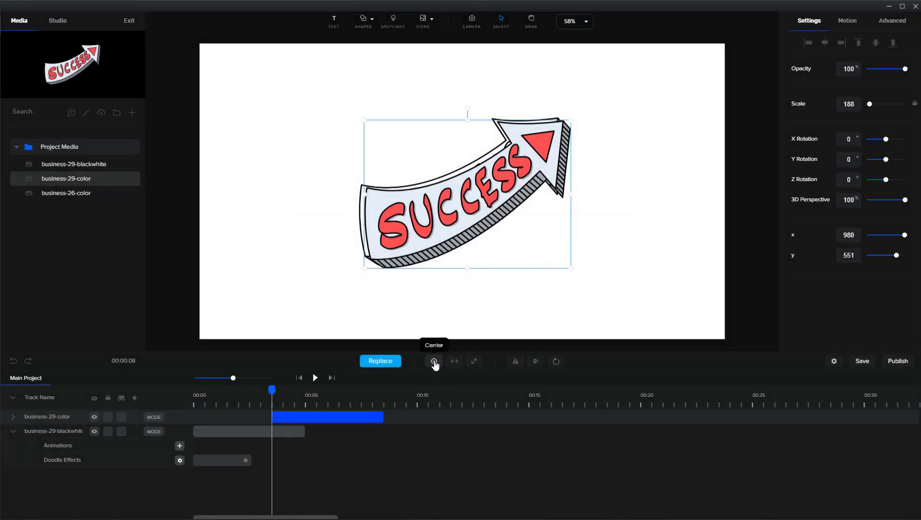
left_click(434, 363)
left_click(587, 304)
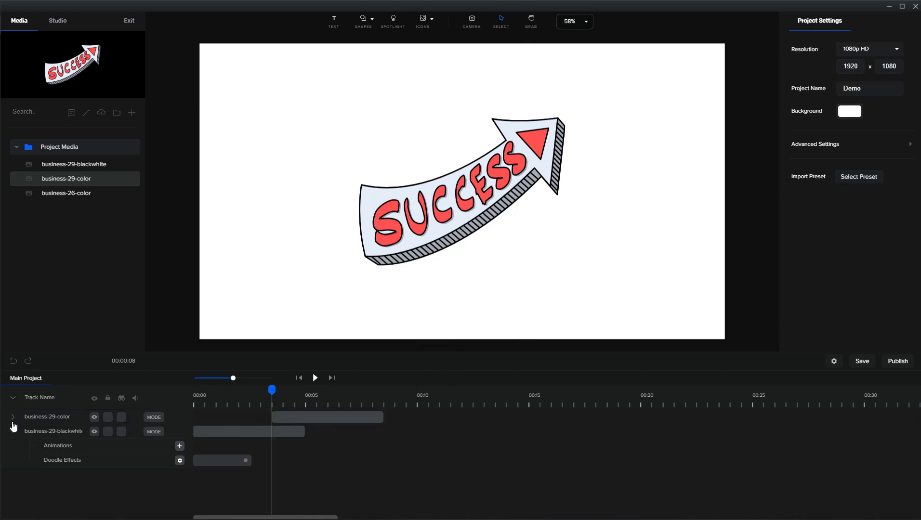
- Expand the business-29-color track and add a doodle drawing effect to the coloured SUCCESS arrow
left_click(12, 424)
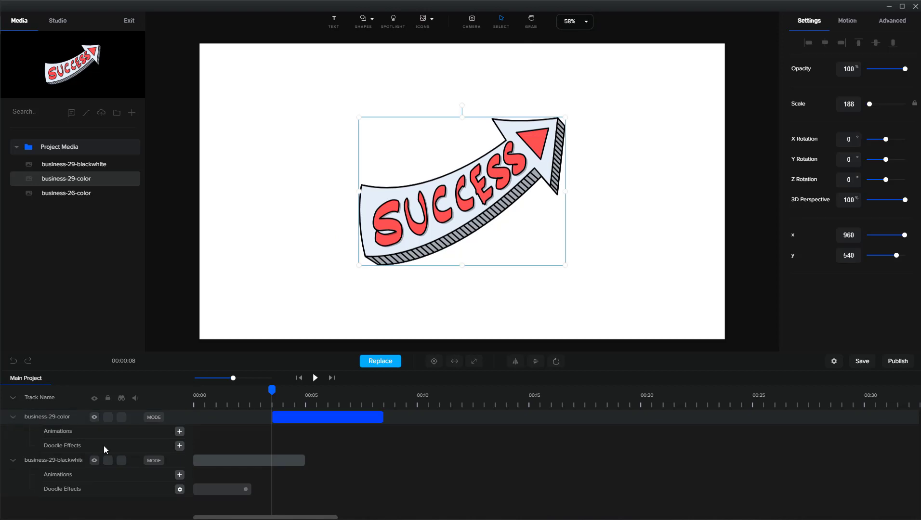
left_click(180, 446)
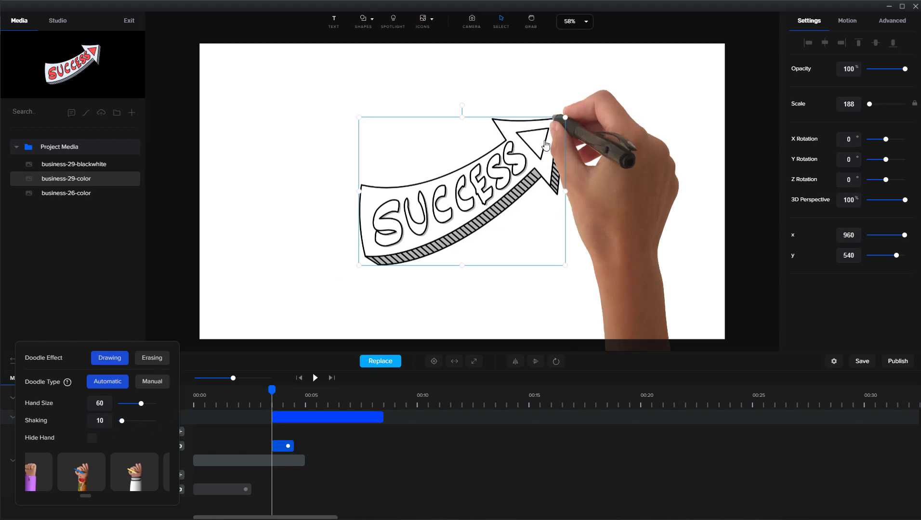
- Make the coloured arrow clip start earlier and end sooner, extend the black-and-white arrow to match, and preview
left_click(269, 311)
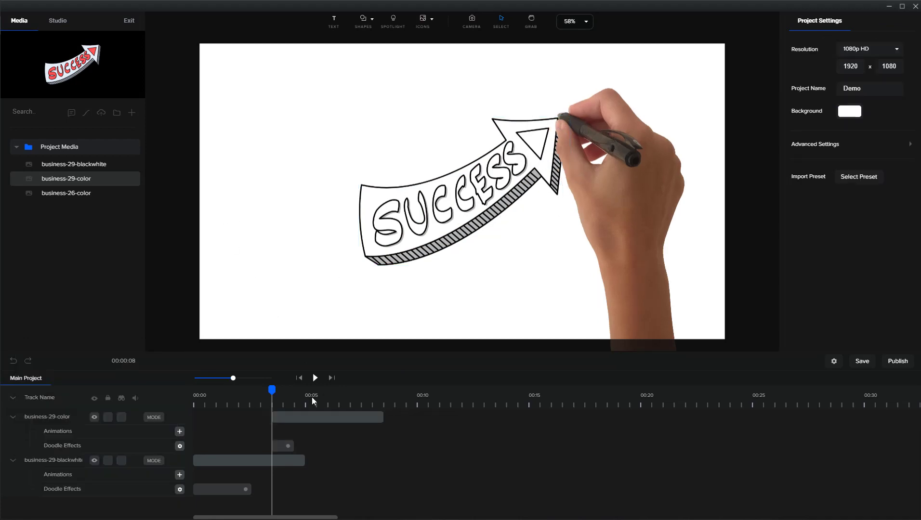
left_click_drag(273, 417, 259, 416)
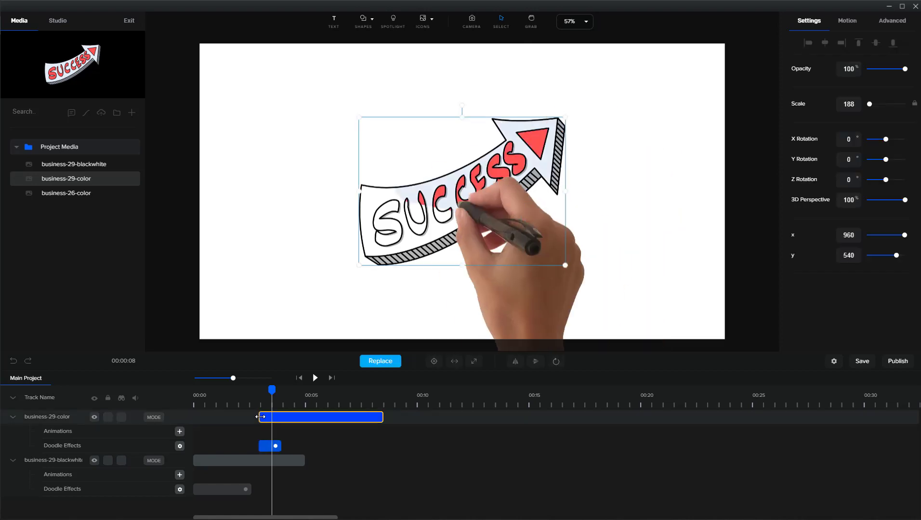
left_click_drag(384, 417, 332, 417)
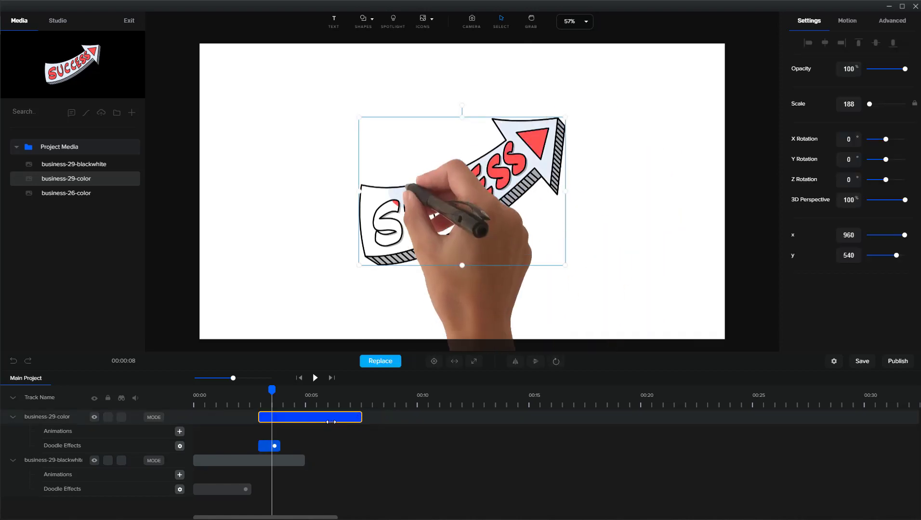
left_click_drag(302, 461, 332, 460)
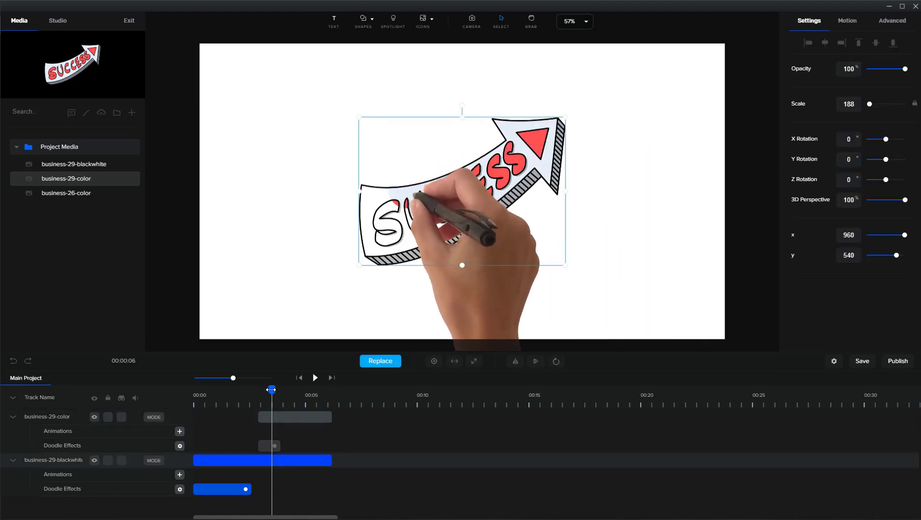
left_click(314, 377)
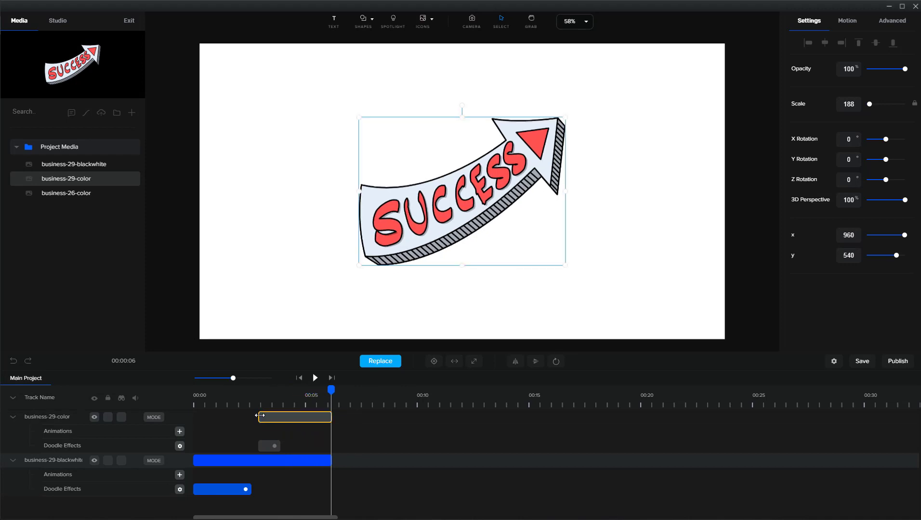
- Nudge the coloured arrow clip slightly earlier and replay the preview from the start
left_click_drag(257, 415, 250, 415)
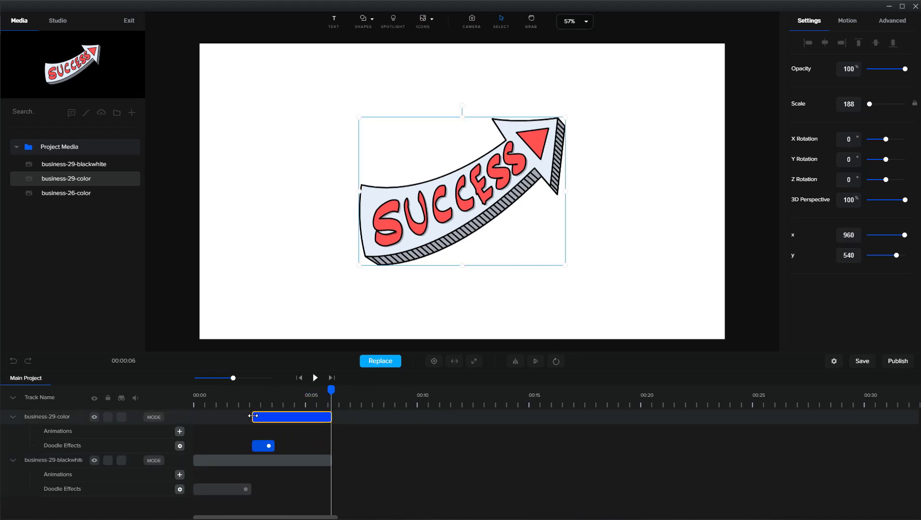
left_click_drag(331, 389, 250, 406)
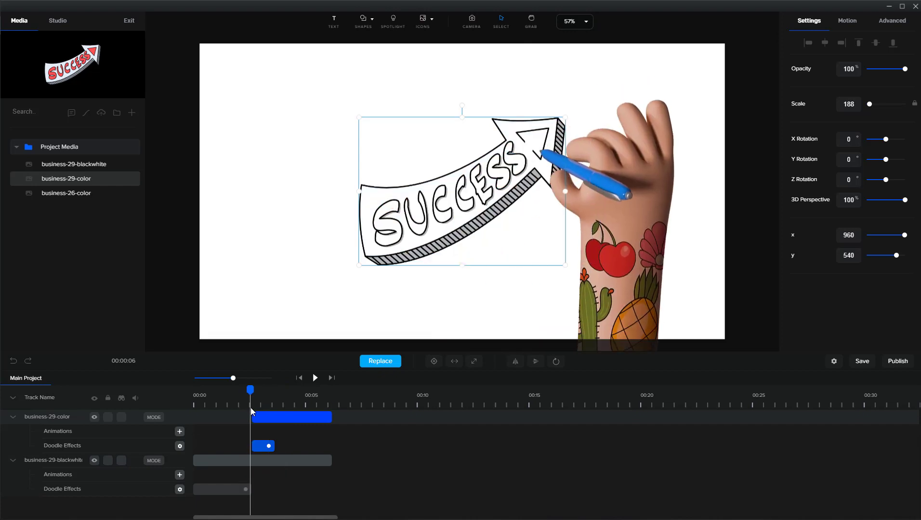
left_click(252, 415)
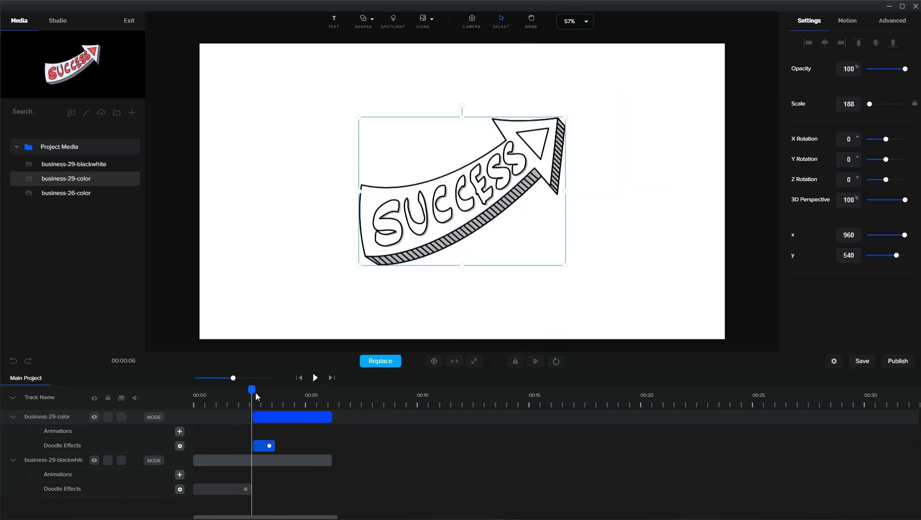
left_click_drag(252, 390, 174, 391)
left_click(314, 377)
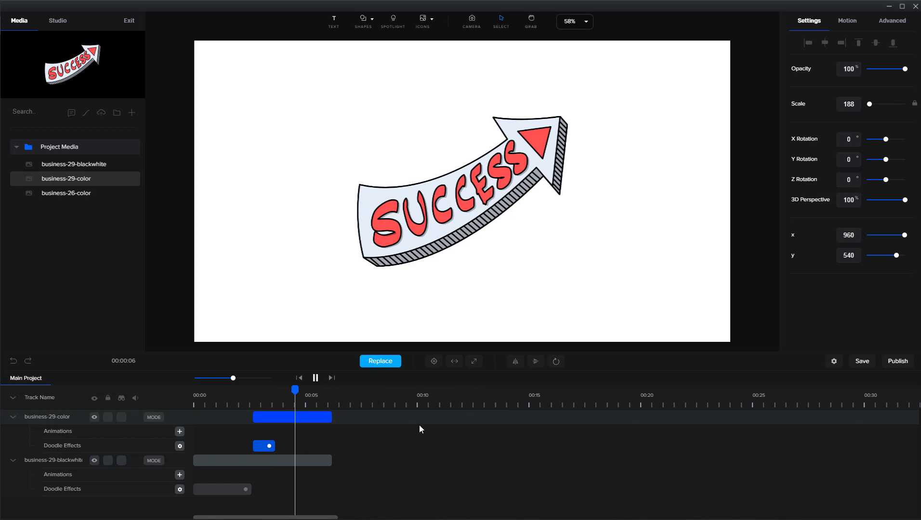
- Save the Demo project with Ctrl+S
key("space")
left_click(268, 222)
key("ctrl+s")
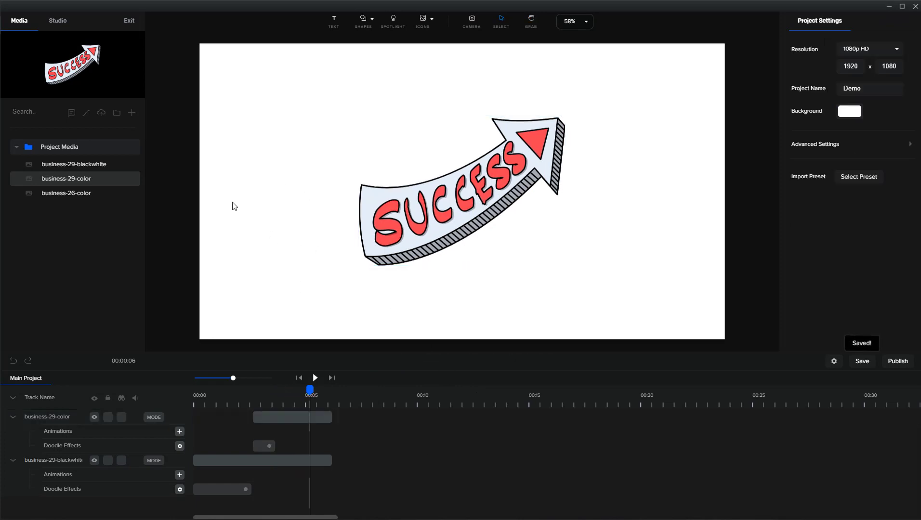
- Move both SUCCESS arrow images together to the canvas's left side
left_click_drag(244, 80, 709, 321)
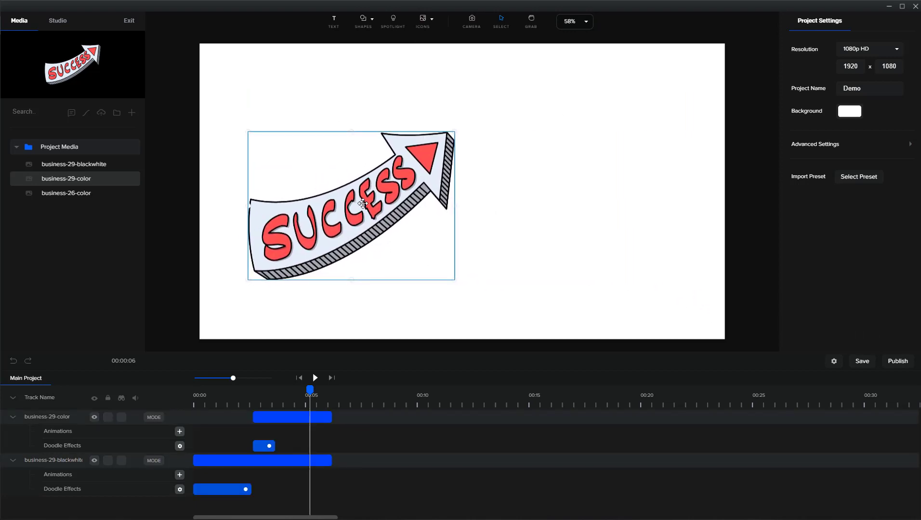
left_click_drag(471, 189, 353, 199)
left_click(595, 249)
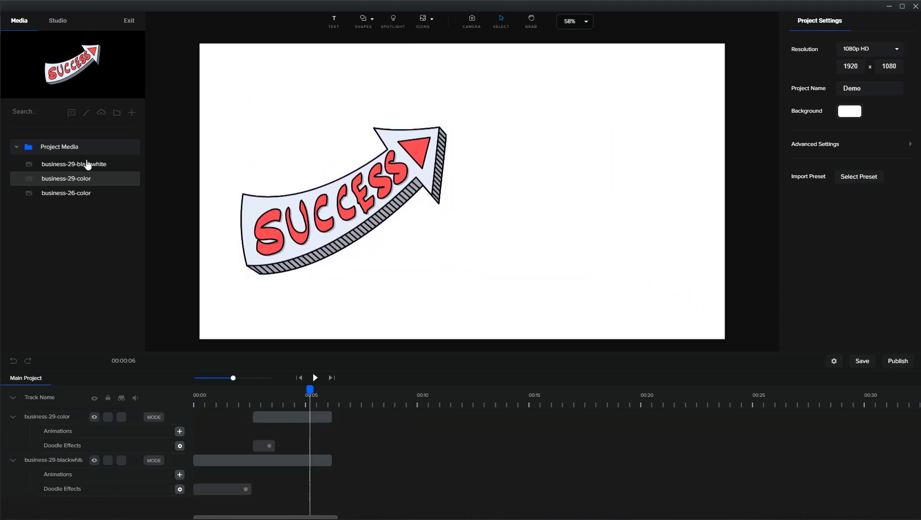
- Drag the business-26-color rocket from Media onto the canvas as a single image
left_click(83, 199)
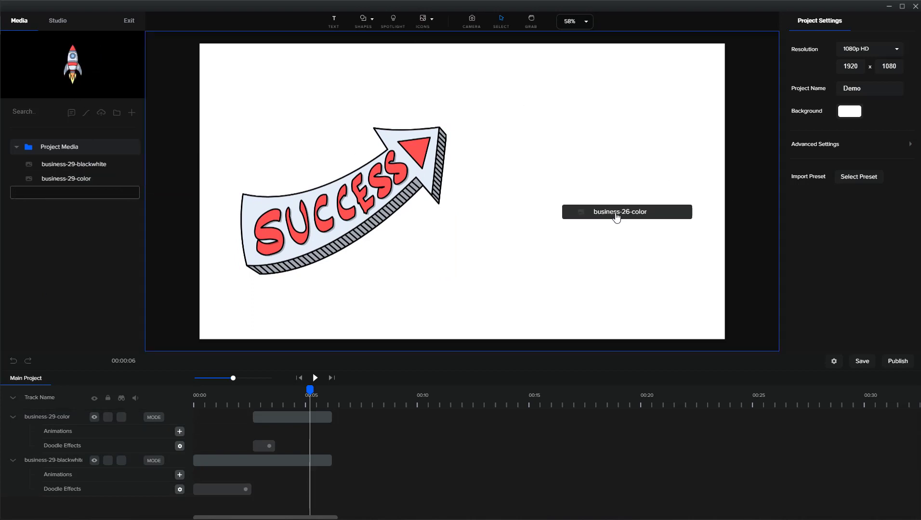
left_click_drag(65, 199, 610, 226)
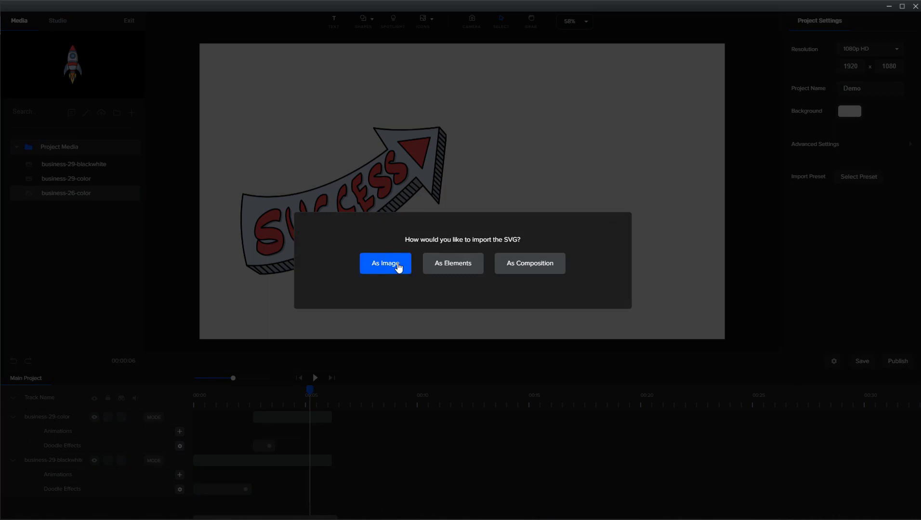
left_click(397, 267)
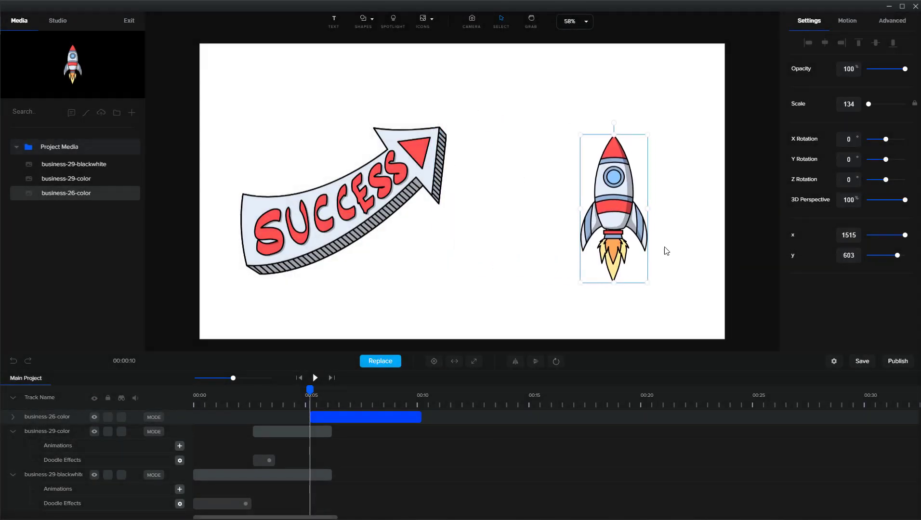
- Resize the rocket to nearly the canvas height and position it on the right side
left_click_drag(645, 283, 776, 408)
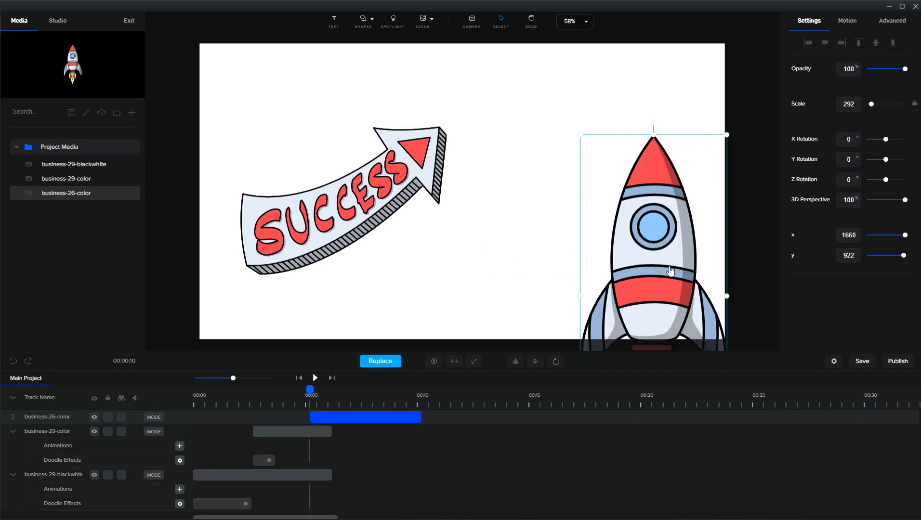
left_click_drag(580, 136, 537, 338)
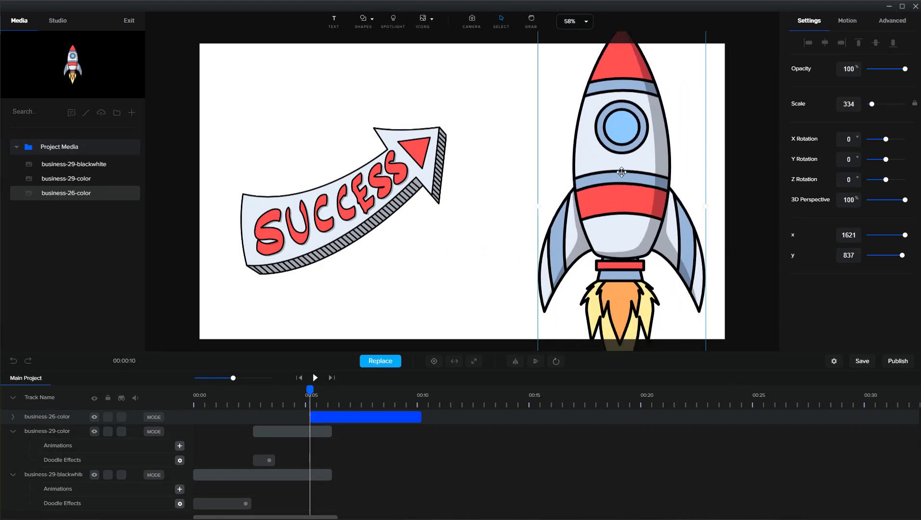
left_click_drag(610, 210, 603, 280)
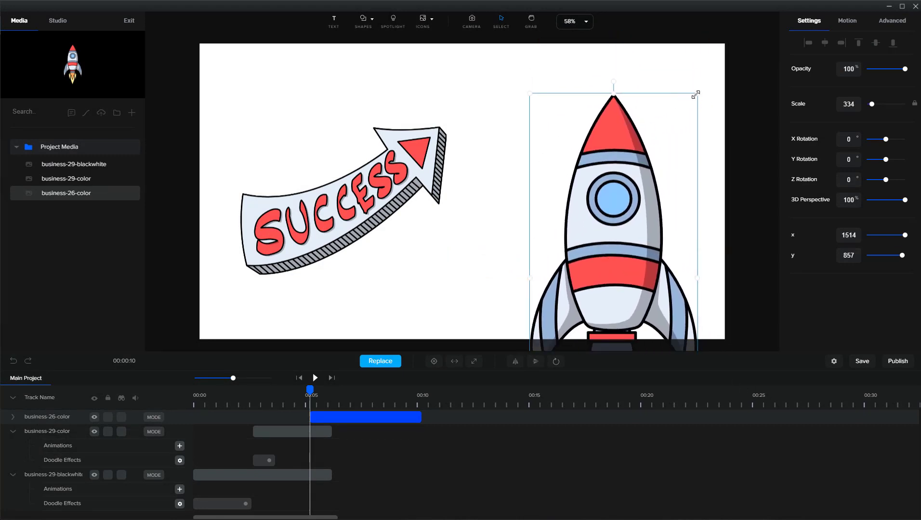
left_click_drag(695, 95, 623, 213)
left_click_drag(596, 286, 599, 144)
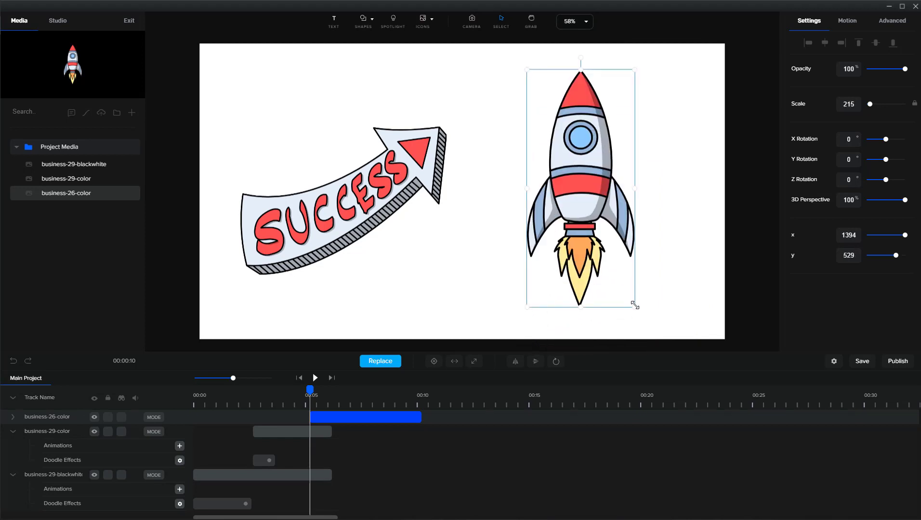
left_click_drag(634, 305, 668, 308)
left_click_drag(592, 204, 628, 189)
left_click(530, 234)
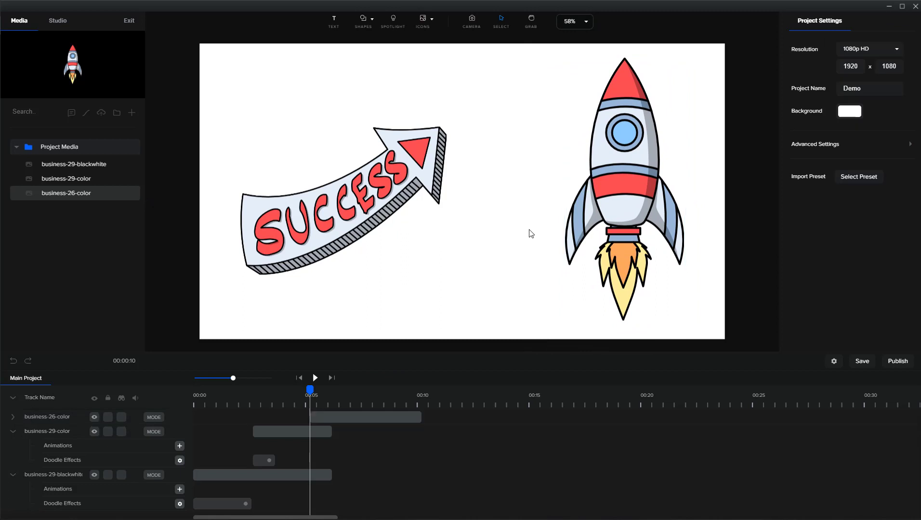
left_click(616, 202)
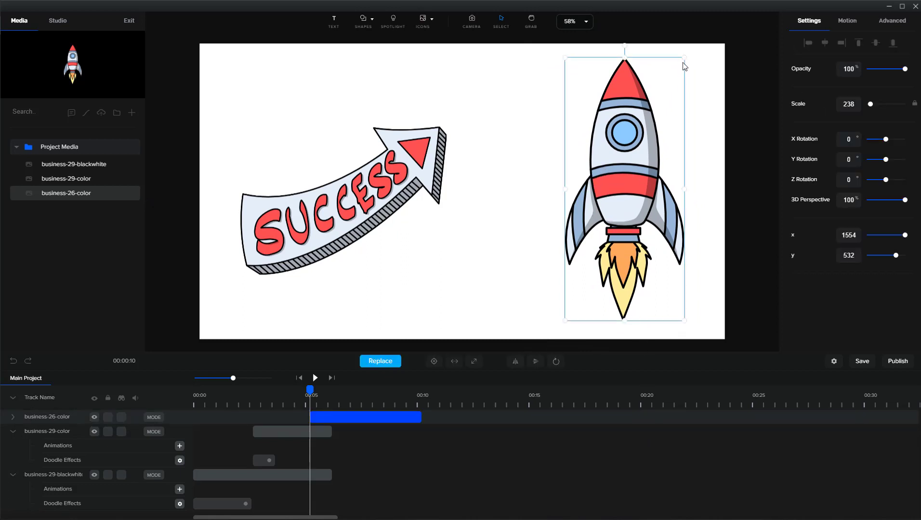
left_click_drag(683, 65, 681, 71)
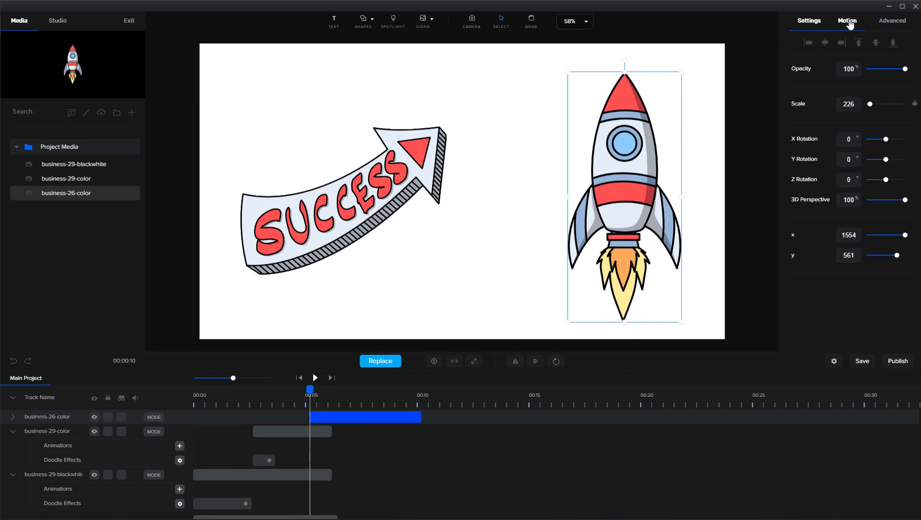
- Give the rocket a Slide Top entrance animation and preview it sliding in
left_click(847, 25)
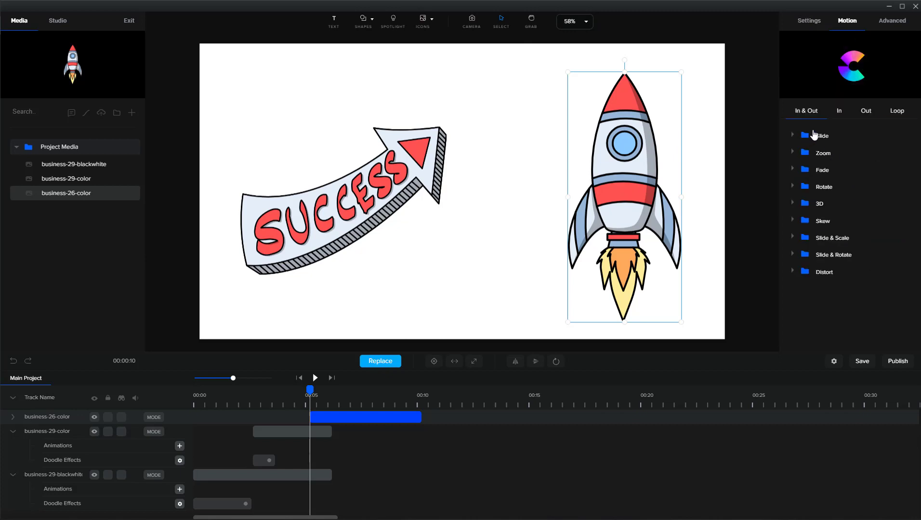
left_click(843, 117)
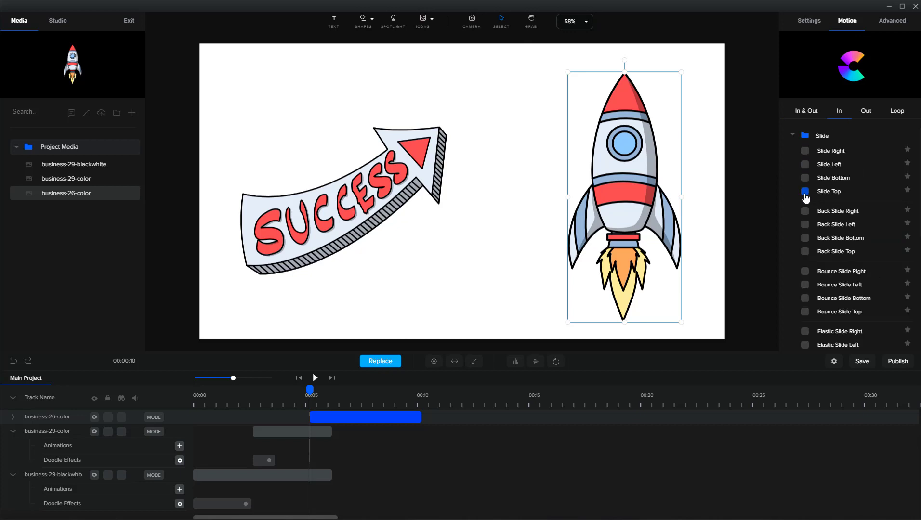
left_click(805, 193)
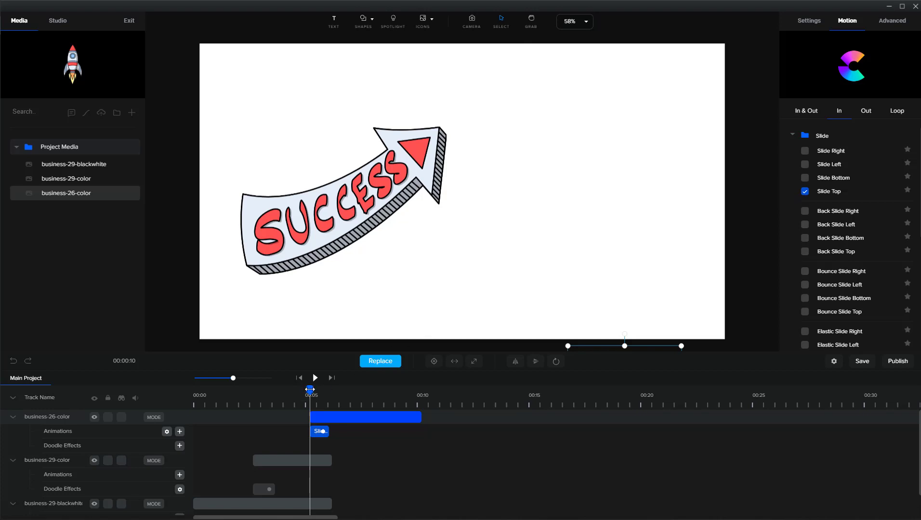
left_click_drag(310, 389, 387, 396)
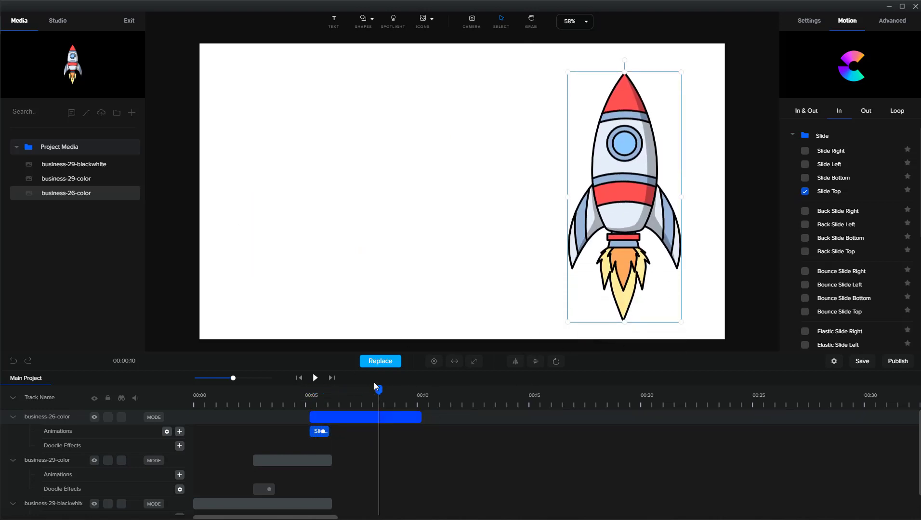
left_click_drag(379, 389, 404, 389)
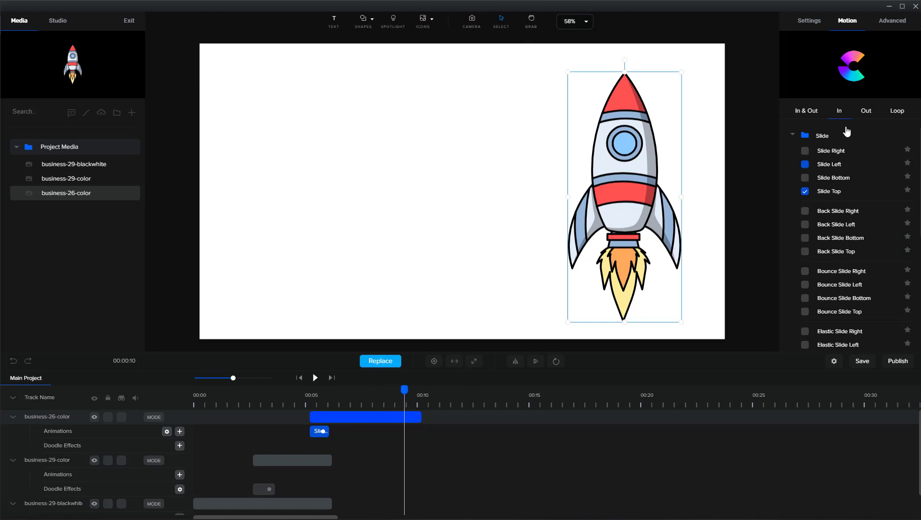
- Set the rocket's exit animation to Slide Top
left_click(866, 111)
left_click(796, 137)
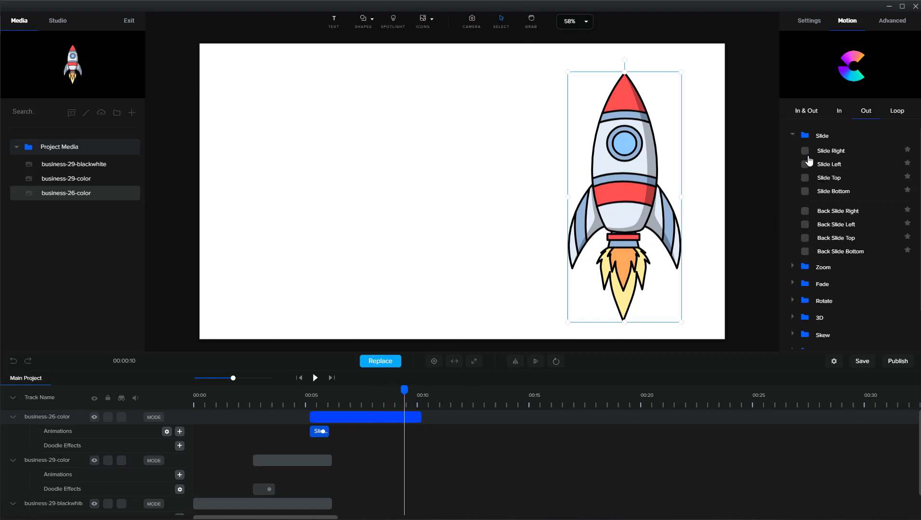
left_click(805, 179)
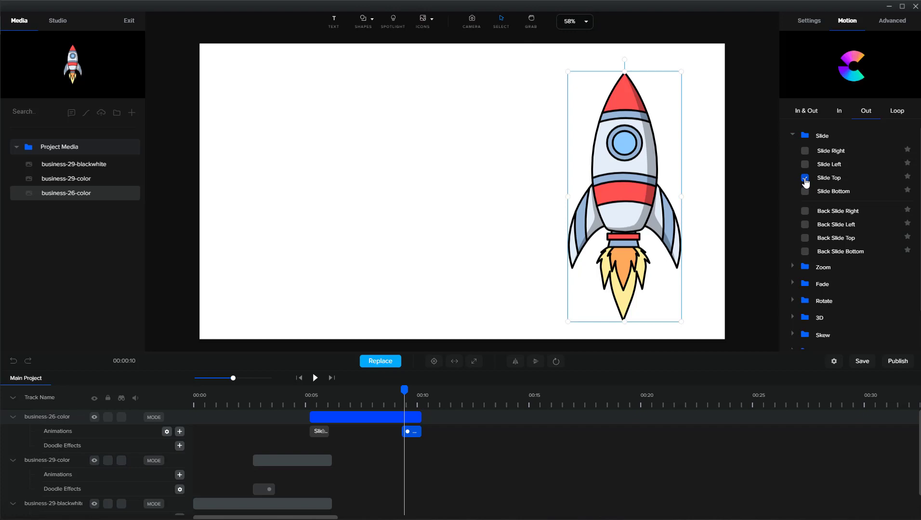
- Trim the rocket clip's right edge so it ends earlier
left_click(406, 418)
left_click_drag(417, 416, 369, 416)
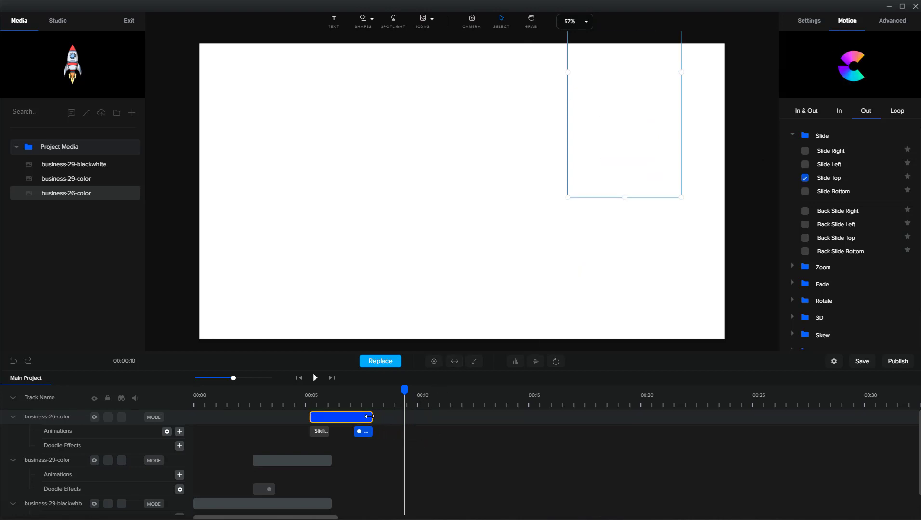
left_click(296, 395)
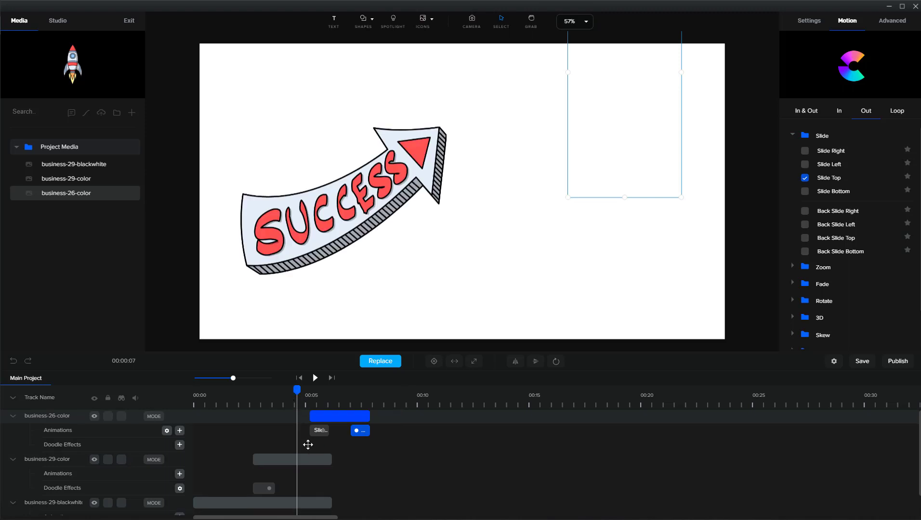
left_click(317, 432)
left_click(315, 417)
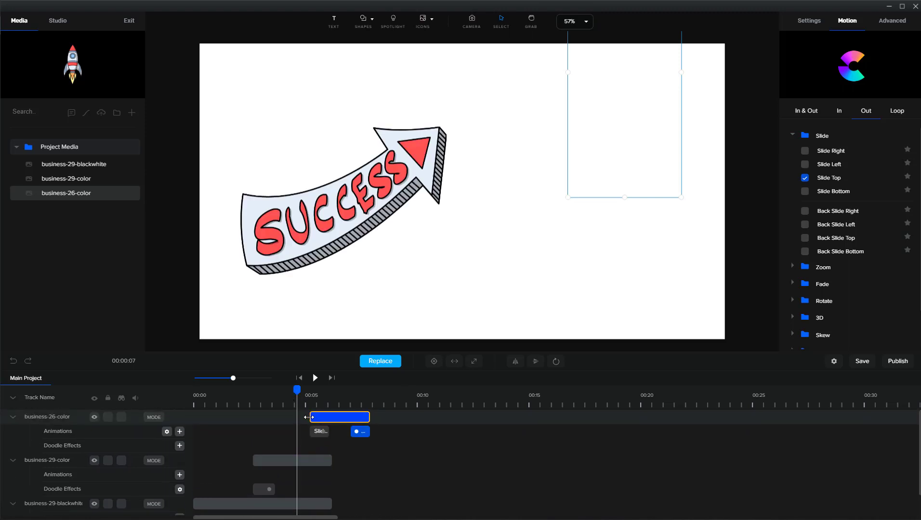
- Extend the business-29-color and business-29-blackwhite clips to end with the rocket clip
left_click(320, 460)
mouse_move(331, 460)
left_mouse_down()
mouse_move(367, 464)
mouse_move(369, 476)
left_mouse_up()
scroll(353, 471, "down", 1)
left_click(328, 476)
scroll(366, 476, "up", 1)
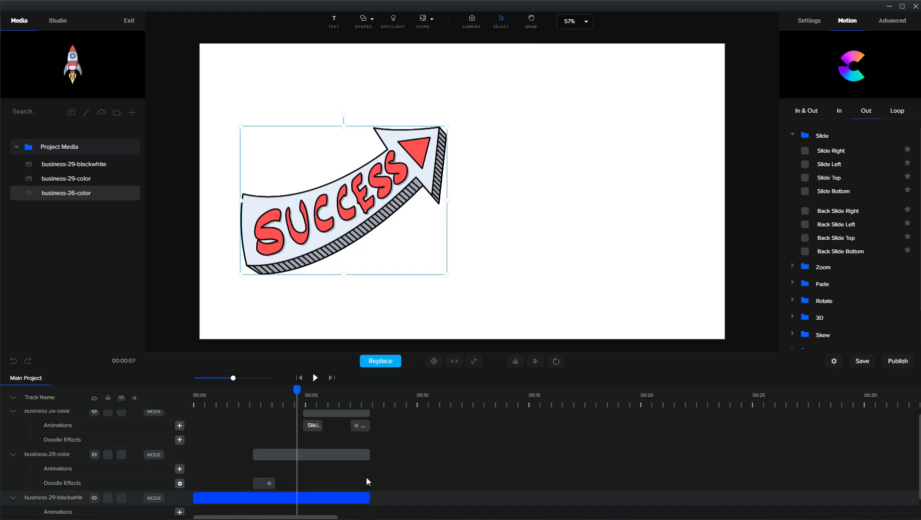
- Play the full scene preview from the beginning
left_click(332, 441)
key("space")
scroll(332, 441, "down", 1)
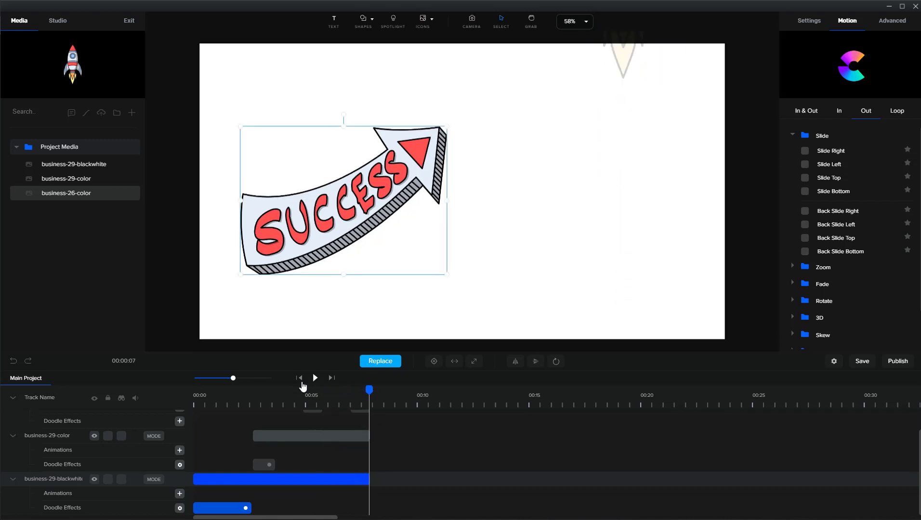
left_click(300, 378)
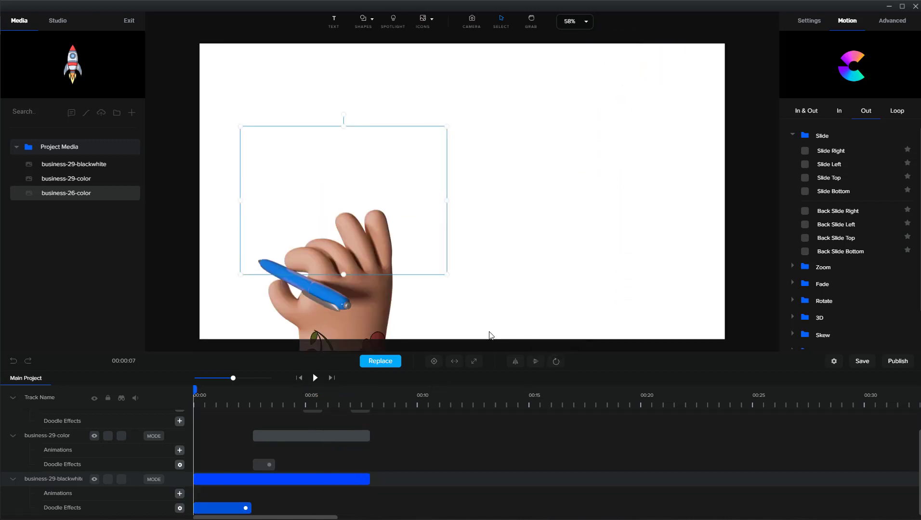
left_click(314, 378)
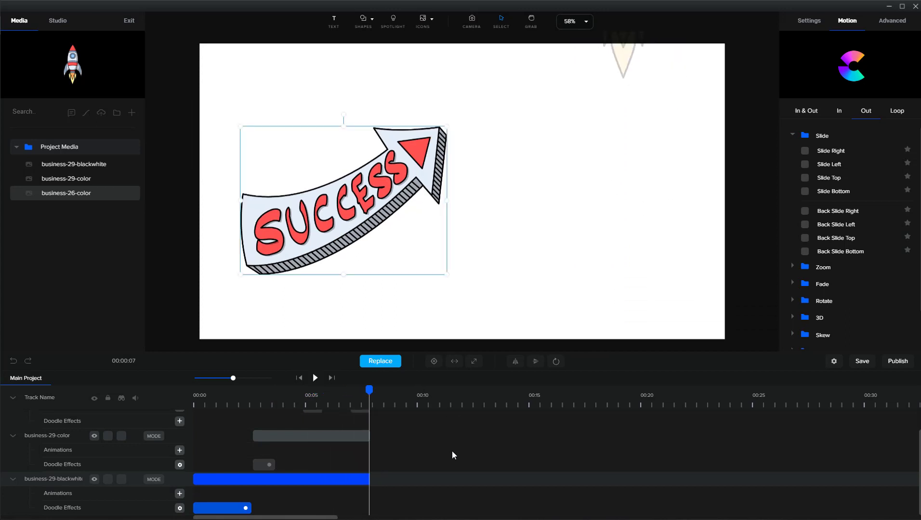
left_click(203, 477)
scroll(236, 451, "up", 1)
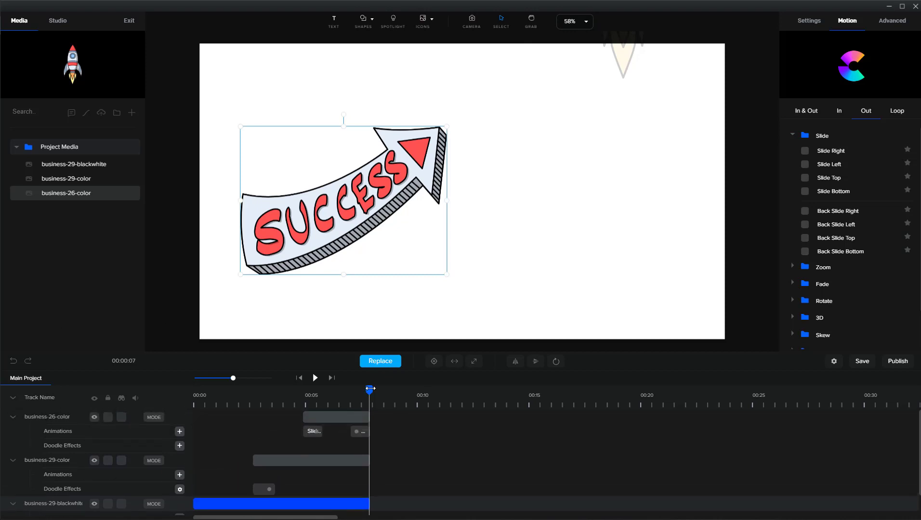
mouse_move(369, 388)
left_mouse_down()
mouse_move(196, 394)
mouse_move(221, 397)
left_mouse_up()
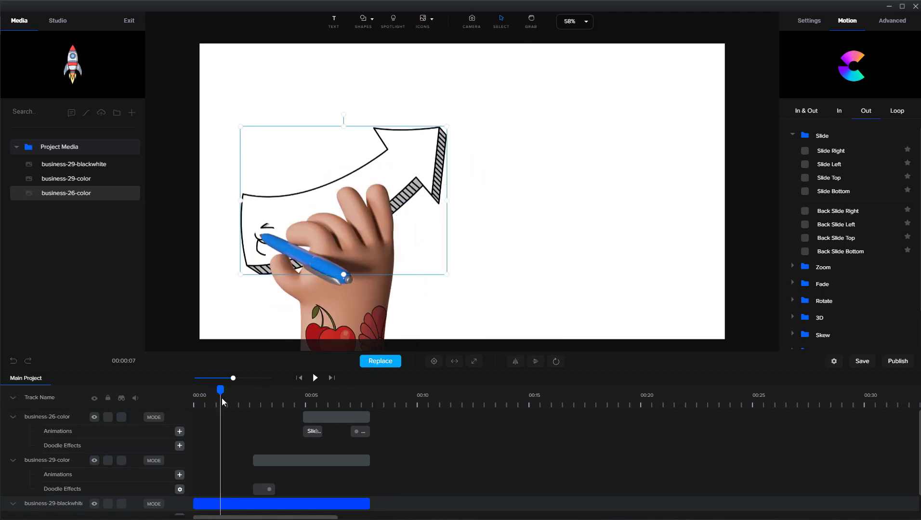
mouse_move(221, 397)
left_mouse_down()
mouse_move(379, 412)
mouse_move(262, 437)
mouse_move(270, 430)
left_mouse_up()
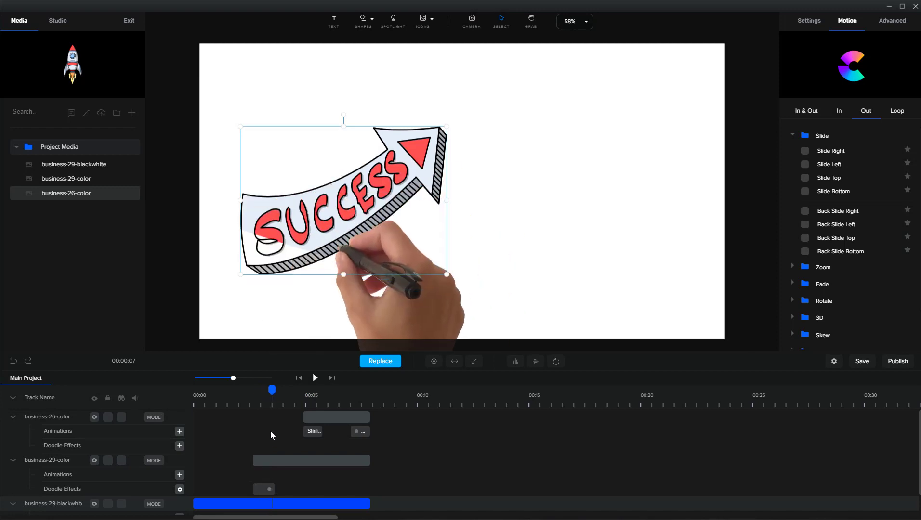